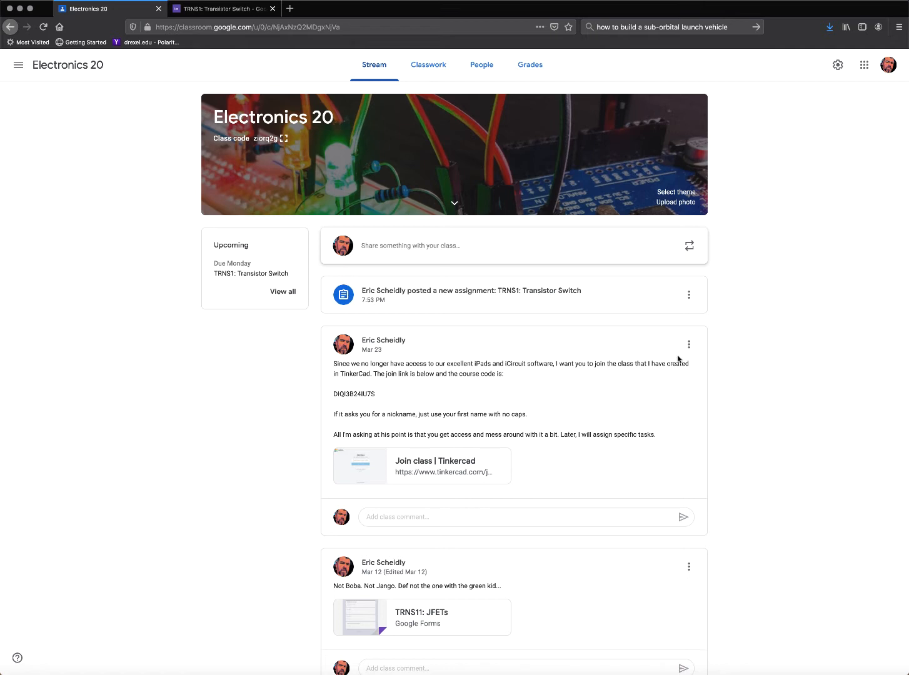
Open the TRNS1: Transistor Switch assignment in the classwork, view its attached circuit schematic and close the image.
{"action": "left_click", "coordinate": [431, 66]}
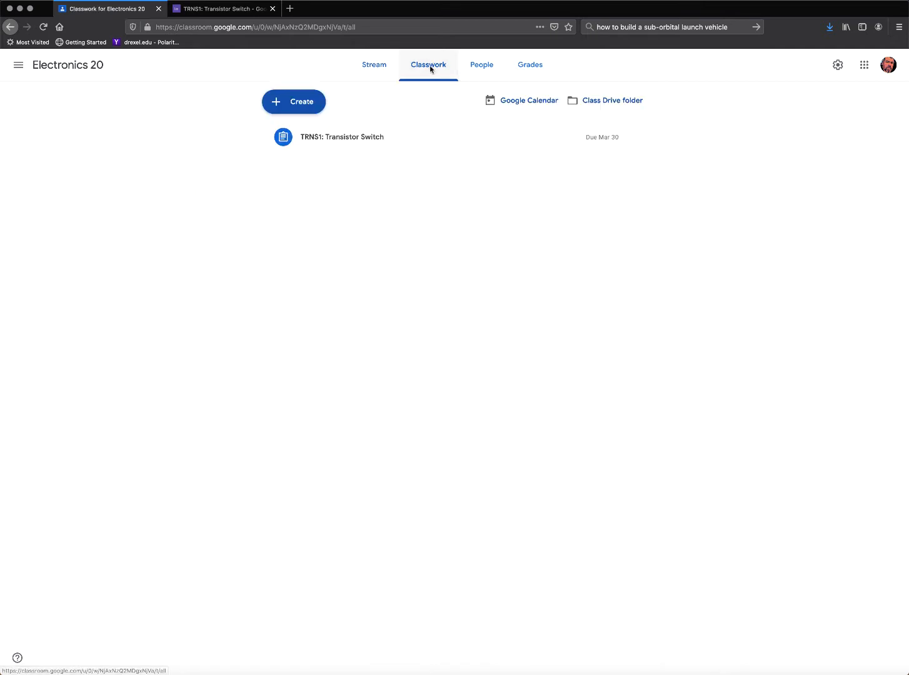
{"action": "left_click", "coordinate": [344, 140]}
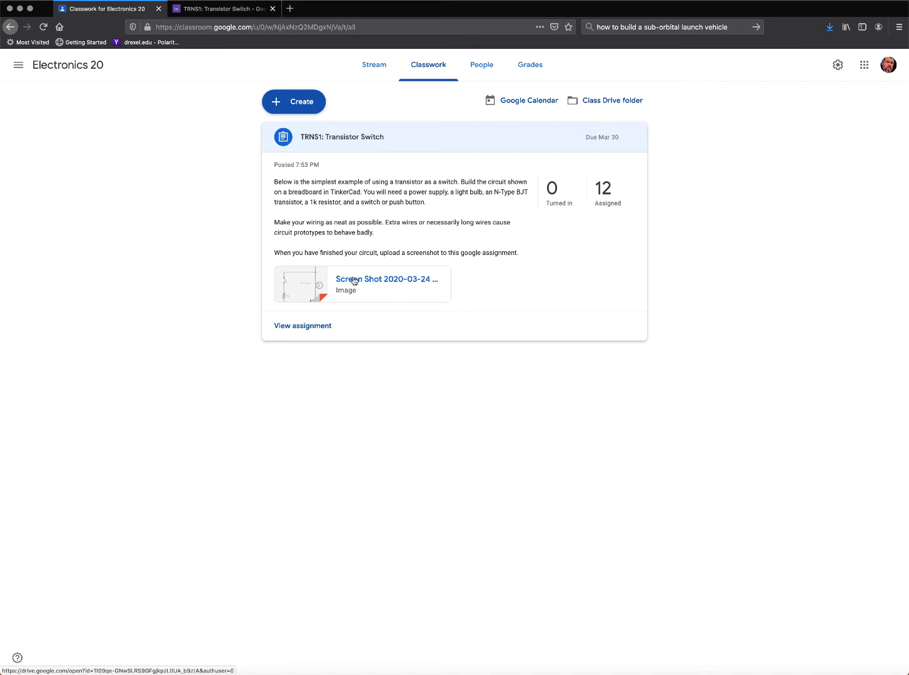
{"action": "left_click", "coordinate": [353, 281]}
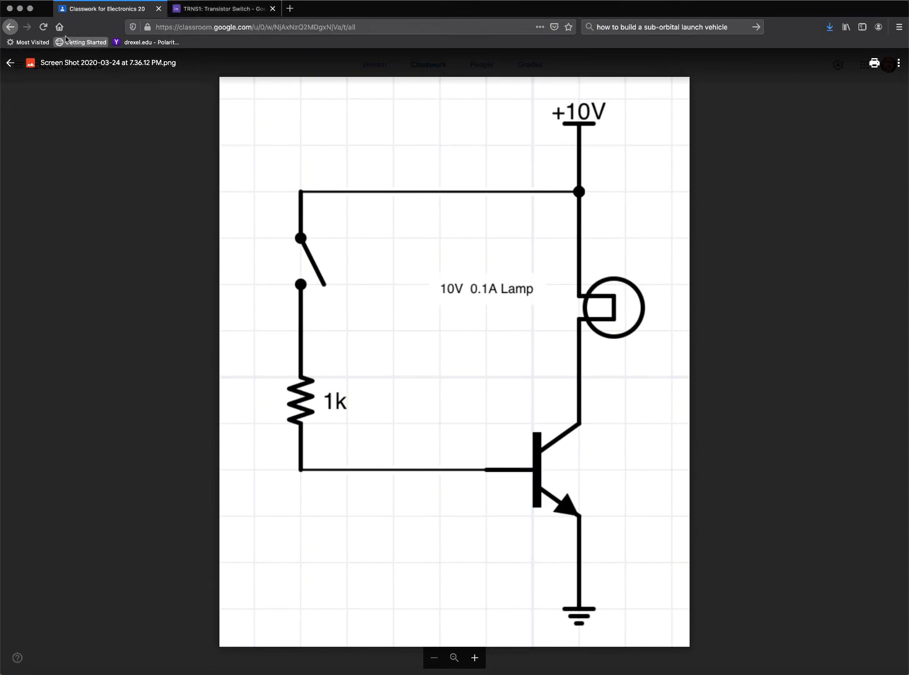
{"action": "left_click", "coordinate": [10, 63]}
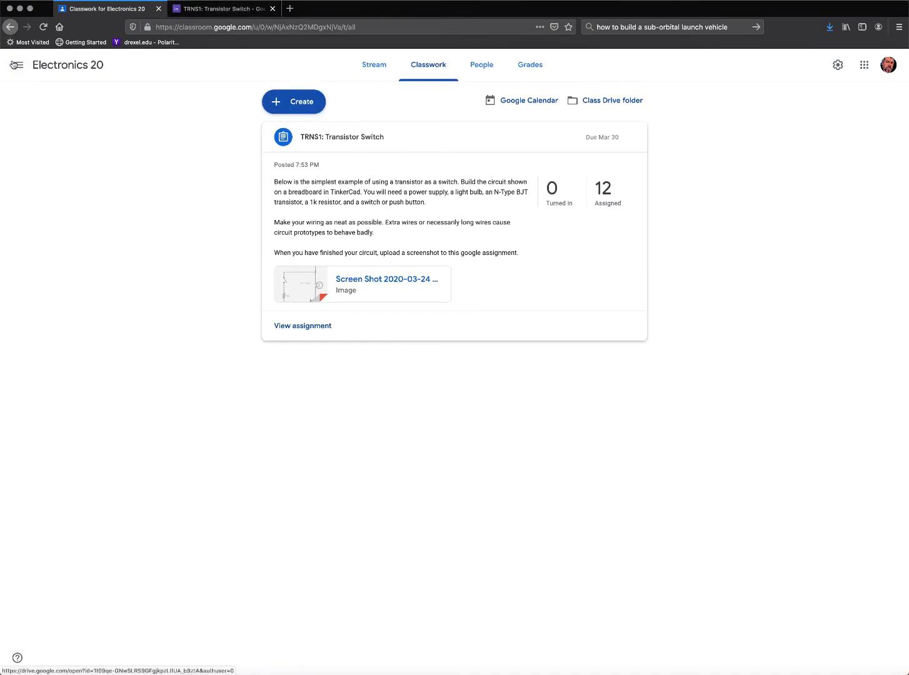
Find the Feb 25 post in the class stream and open its TRNS1: Transistor as a Switch form for editing.
{"action": "left_click", "coordinate": [366, 63]}
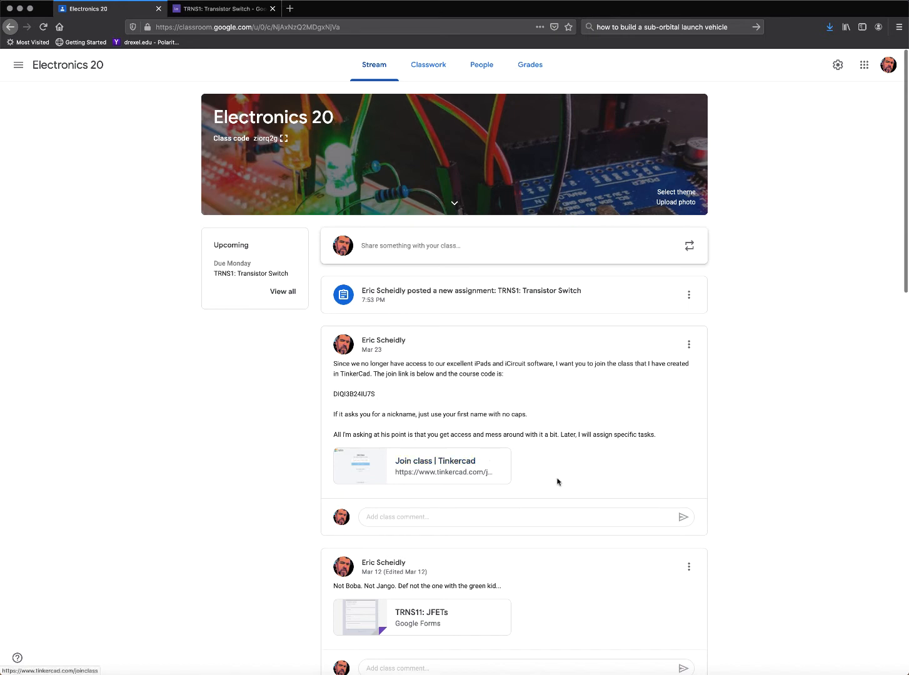
{"action": "scroll", "coordinate": [561, 482], "scroll_direction": "down", "scroll_amount": 1}
{"action": "scroll", "coordinate": [561, 481], "scroll_direction": "down", "scroll_amount": 1}
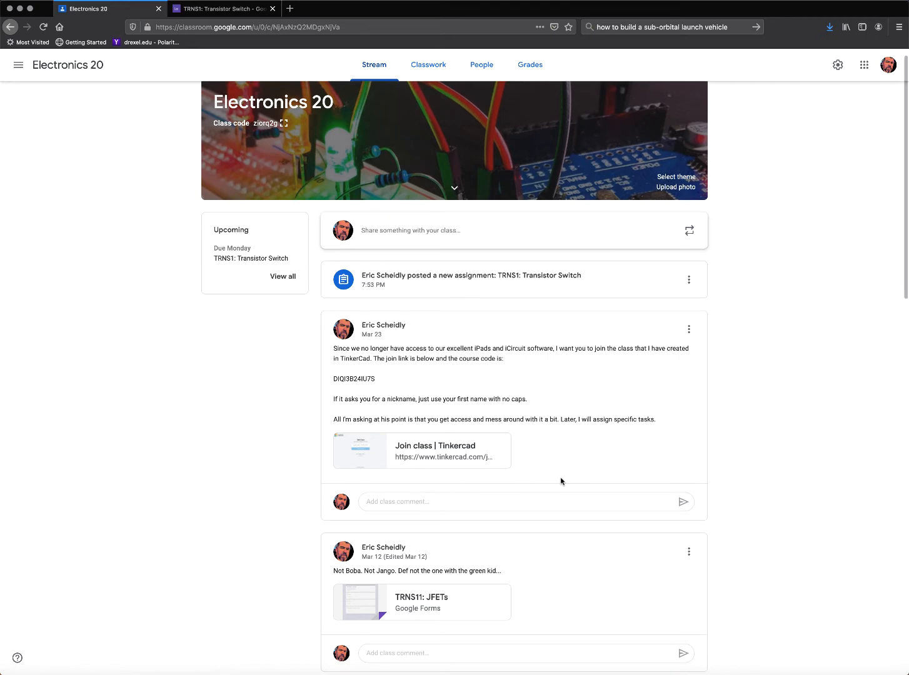
{"action": "scroll", "coordinate": [561, 481], "scroll_direction": "down", "scroll_amount": 15}
{"action": "scroll", "coordinate": [562, 482], "scroll_direction": "down", "scroll_amount": 9}
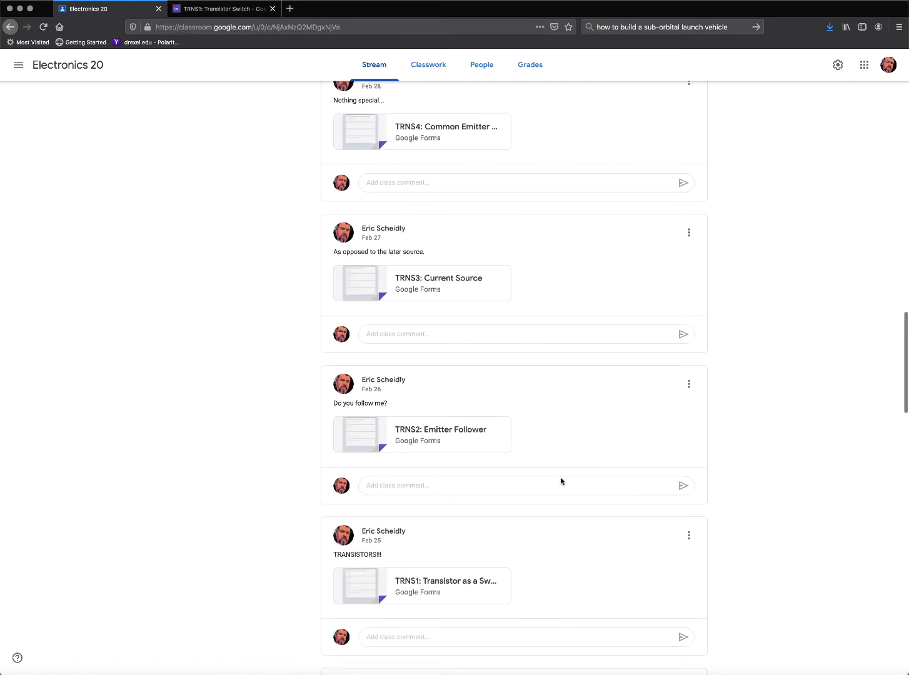
{"action": "scroll", "coordinate": [561, 481], "scroll_direction": "down", "scroll_amount": 3}
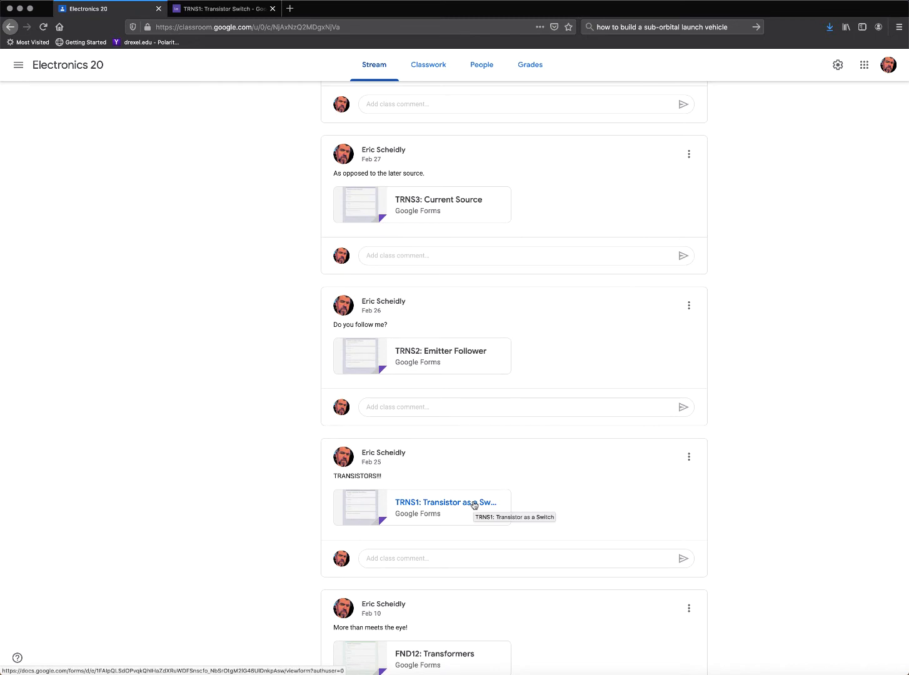
{"action": "left_click", "coordinate": [473, 505]}
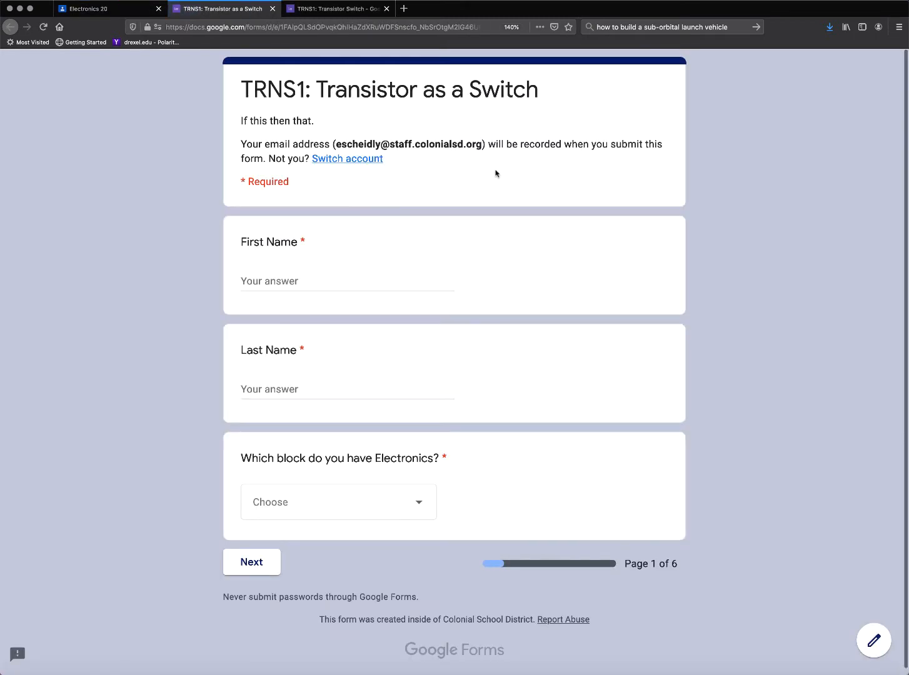
{"action": "left_click", "coordinate": [874, 632]}
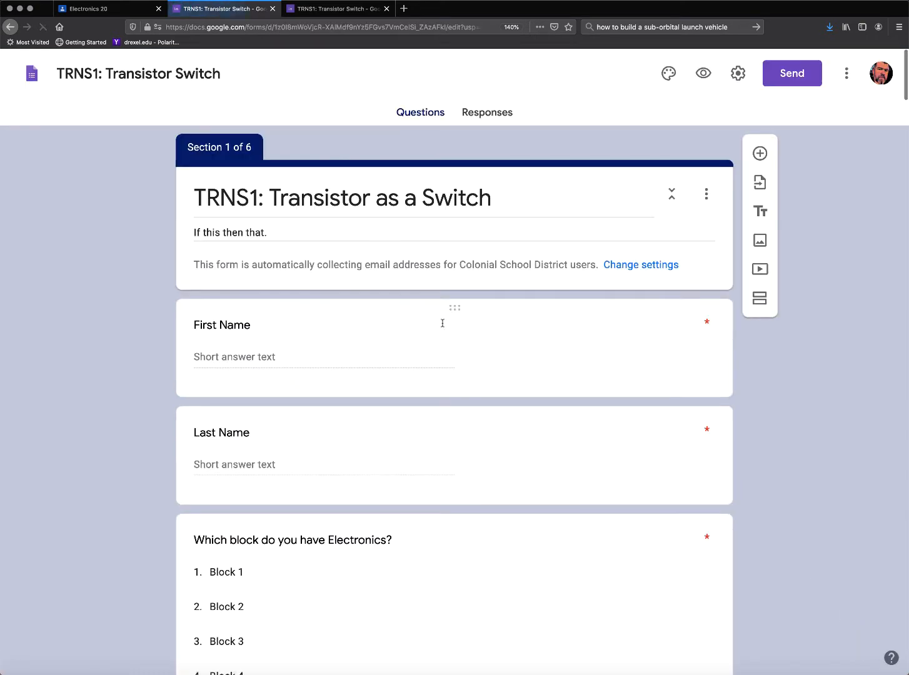
Look through the form's transistor reading, the quick quiz questions and the circuit schematic in the Transistor as a Switch section.
{"action": "scroll", "coordinate": [442, 323], "scroll_direction": "down", "scroll_amount": 10}
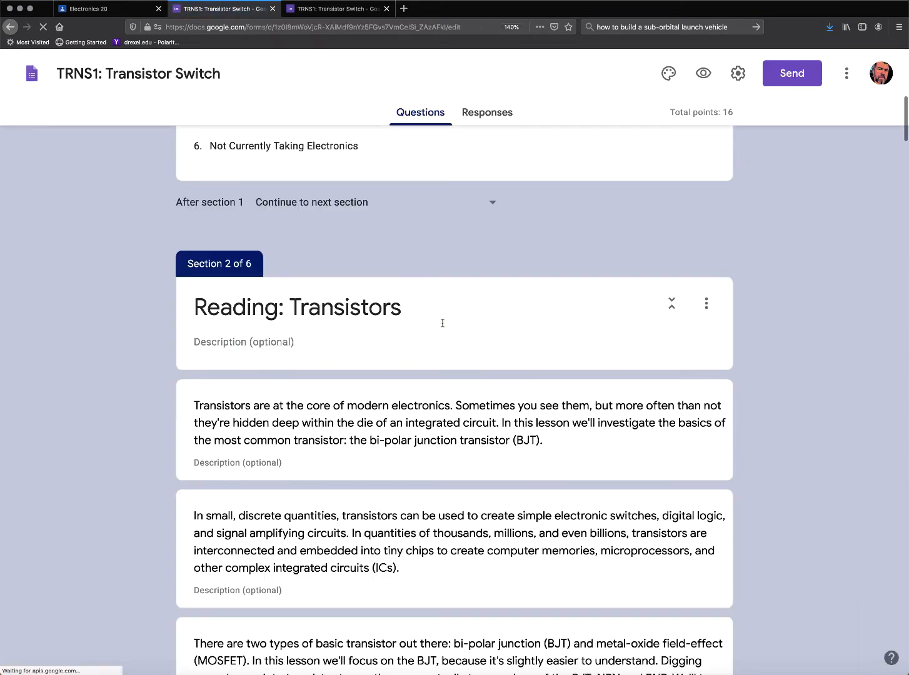
{"action": "scroll", "coordinate": [442, 323], "scroll_direction": "down", "scroll_amount": 2}
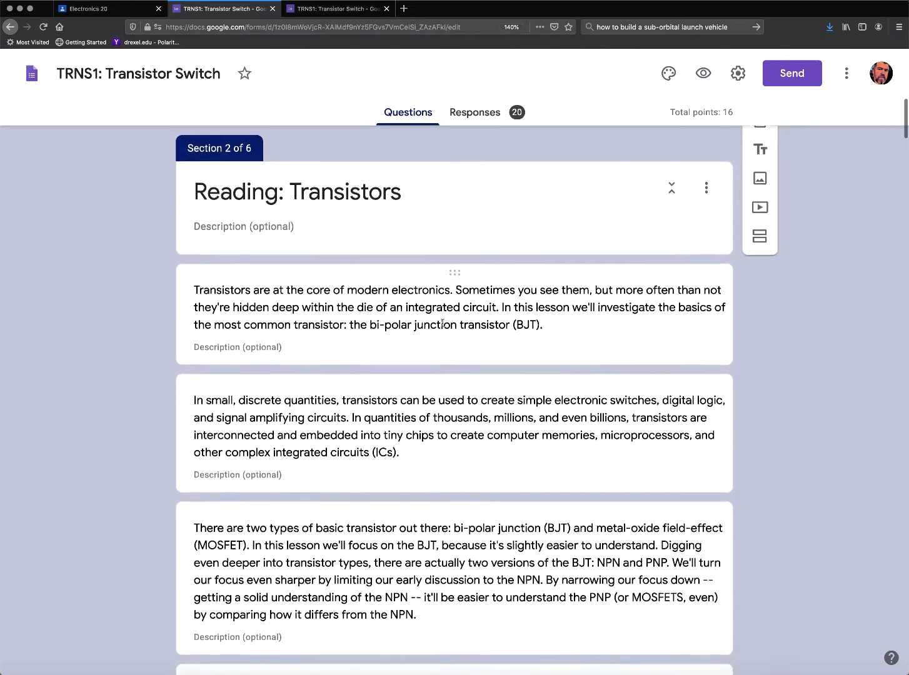
{"action": "scroll", "coordinate": [442, 323], "scroll_direction": "down", "scroll_amount": 5}
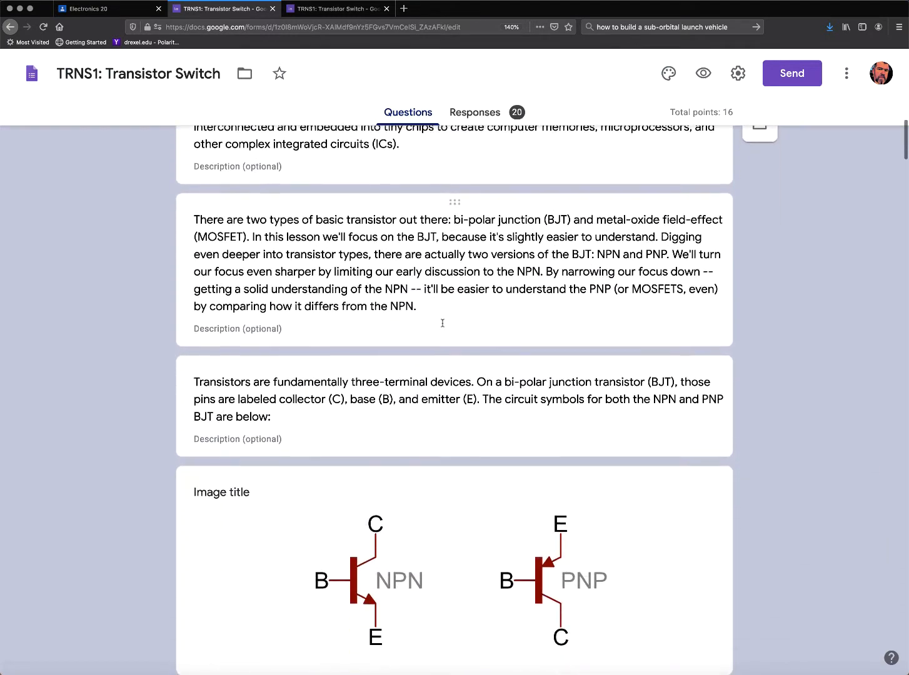
{"action": "scroll", "coordinate": [442, 323], "scroll_direction": "down", "scroll_amount": 3}
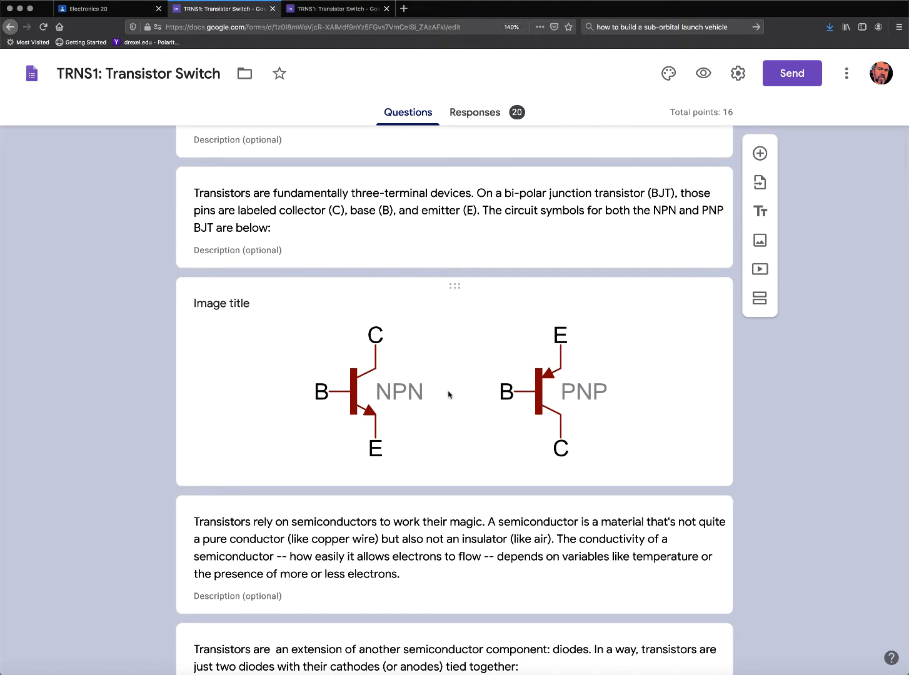
{"action": "scroll", "coordinate": [448, 394], "scroll_direction": "down", "scroll_amount": 2}
{"action": "scroll", "coordinate": [448, 392], "scroll_direction": "down", "scroll_amount": 8}
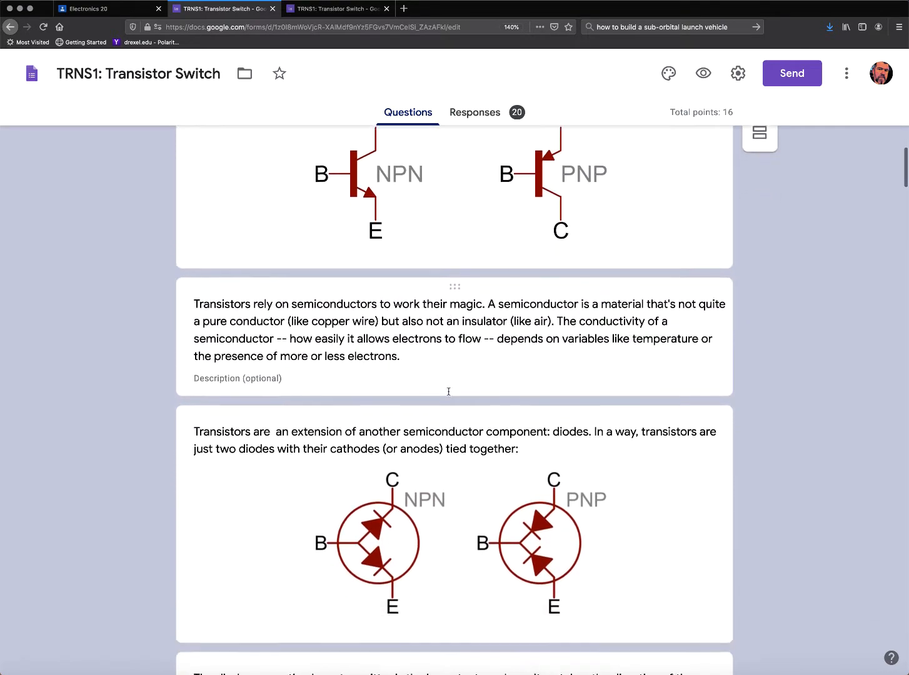
{"action": "scroll", "coordinate": [448, 394], "scroll_direction": "down", "scroll_amount": 4}
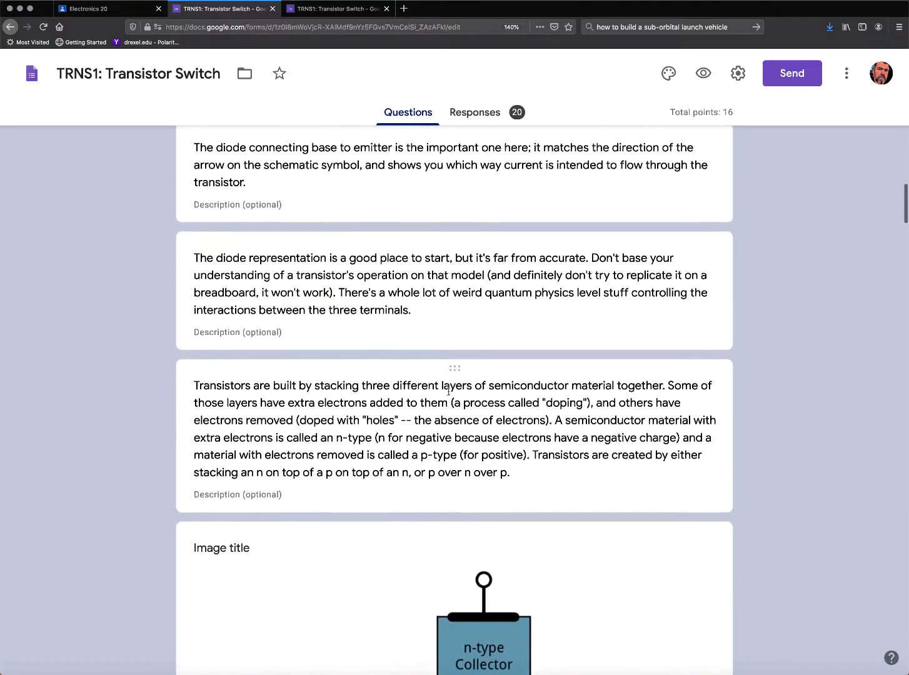
{"action": "scroll", "coordinate": [449, 394], "scroll_direction": "down", "scroll_amount": 11}
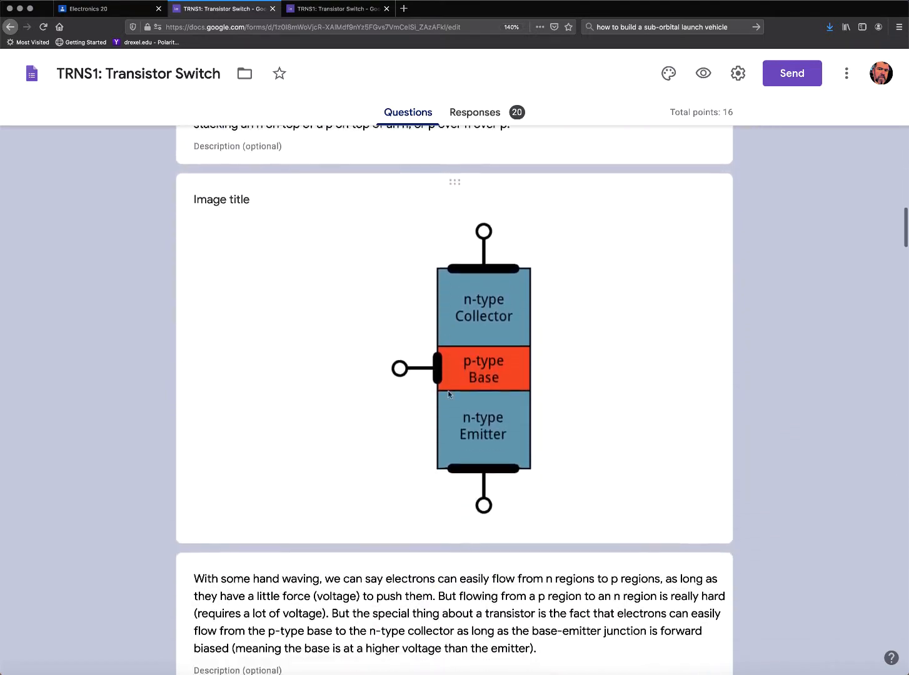
{"action": "scroll", "coordinate": [449, 392], "scroll_direction": "down", "scroll_amount": 4}
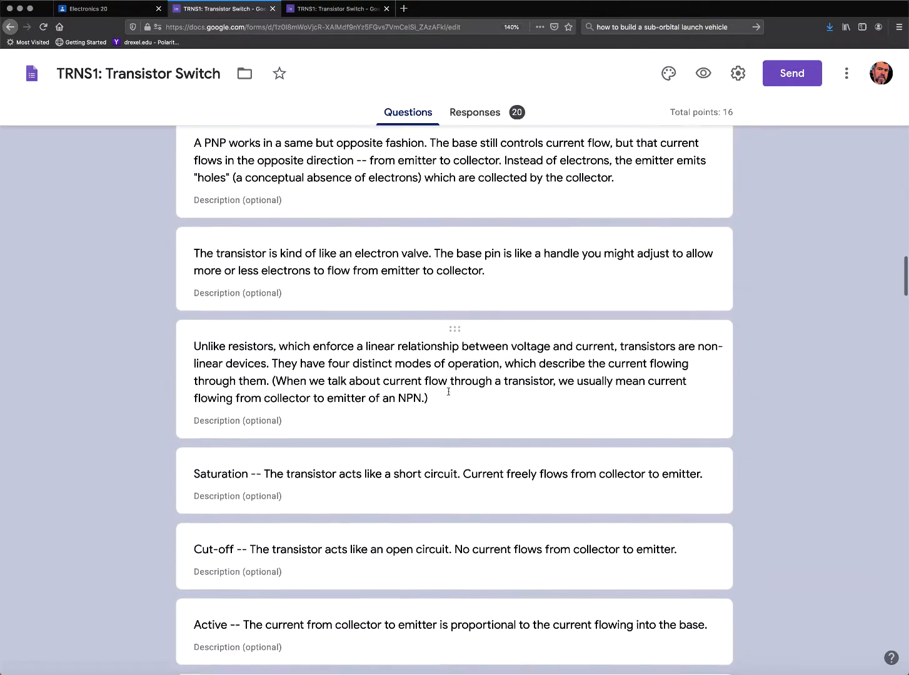
{"action": "scroll", "coordinate": [449, 391], "scroll_direction": "down", "scroll_amount": 7}
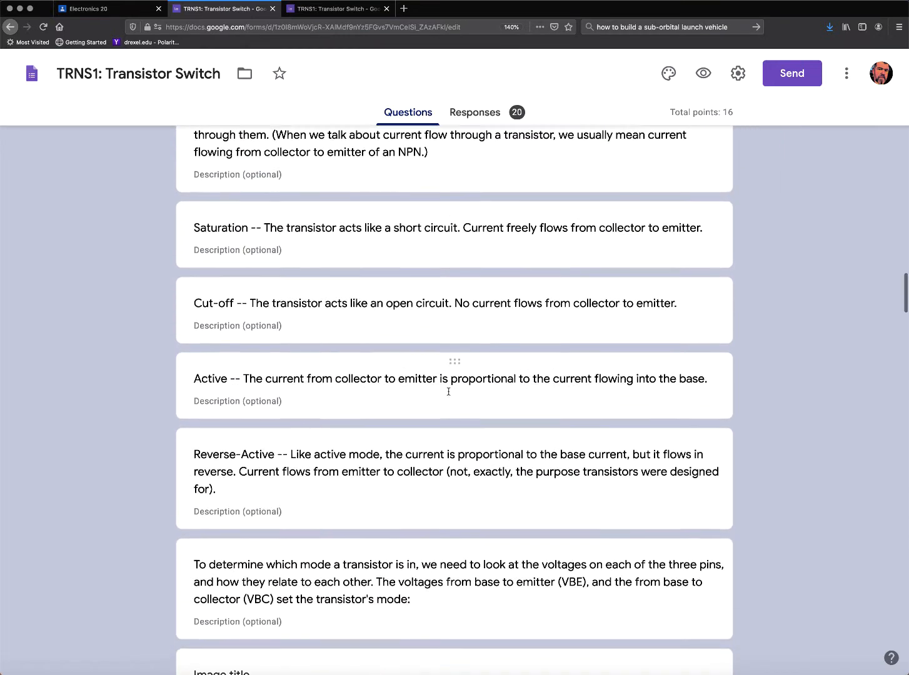
{"action": "scroll", "coordinate": [450, 395], "scroll_direction": "down", "scroll_amount": 5}
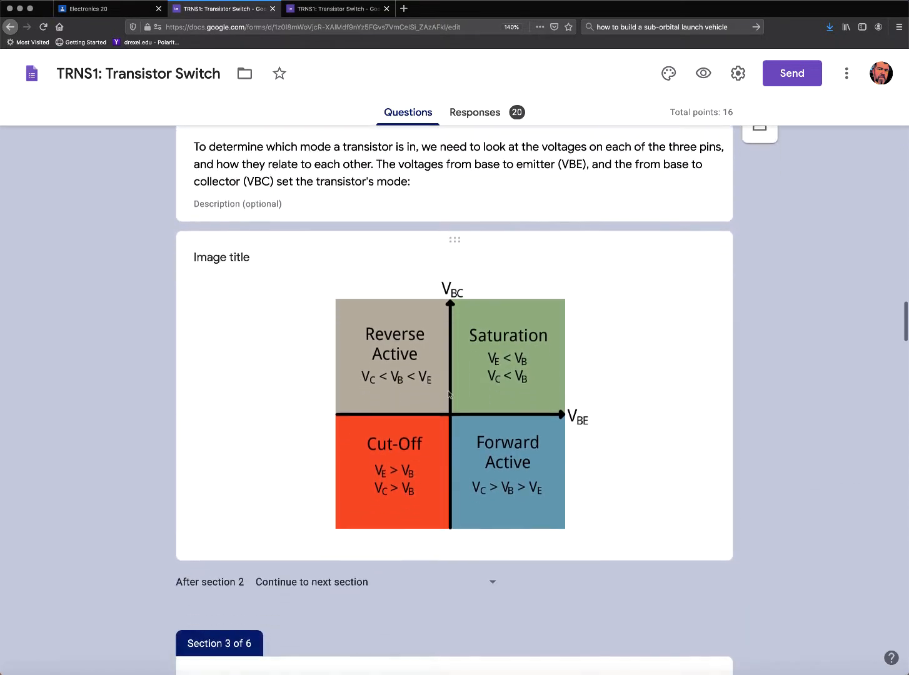
{"action": "scroll", "coordinate": [450, 395], "scroll_direction": "down", "scroll_amount": 12}
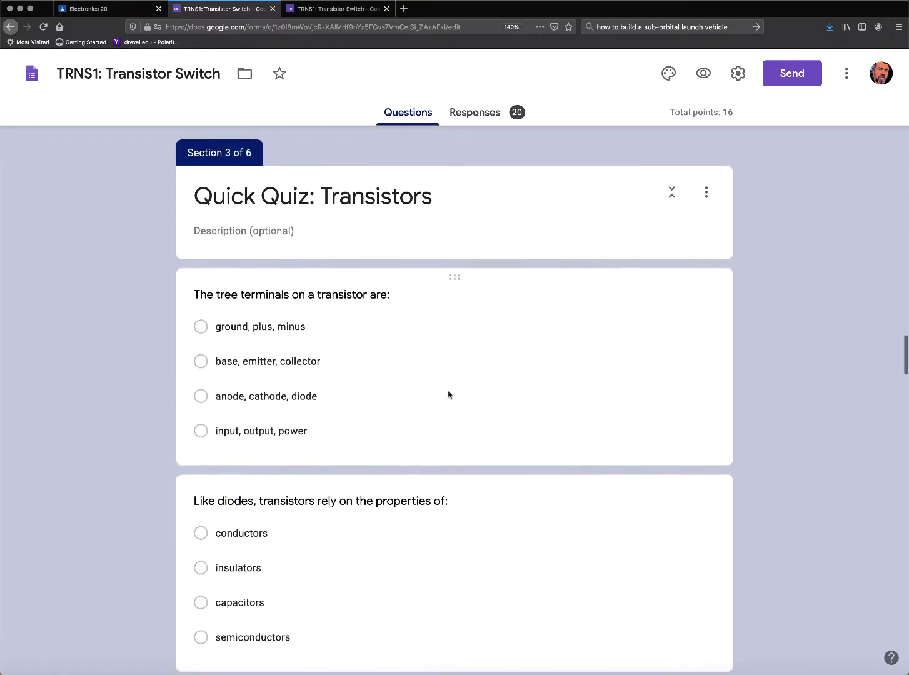
{"action": "scroll", "coordinate": [448, 392], "scroll_direction": "down", "scroll_amount": 15}
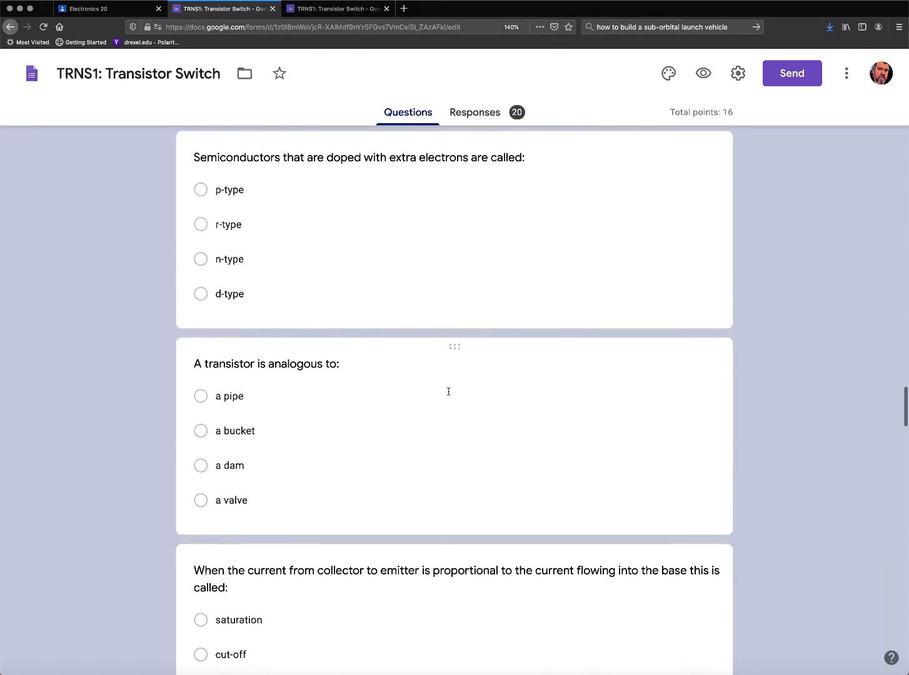
{"action": "scroll", "coordinate": [447, 392], "scroll_direction": "down", "scroll_amount": 13}
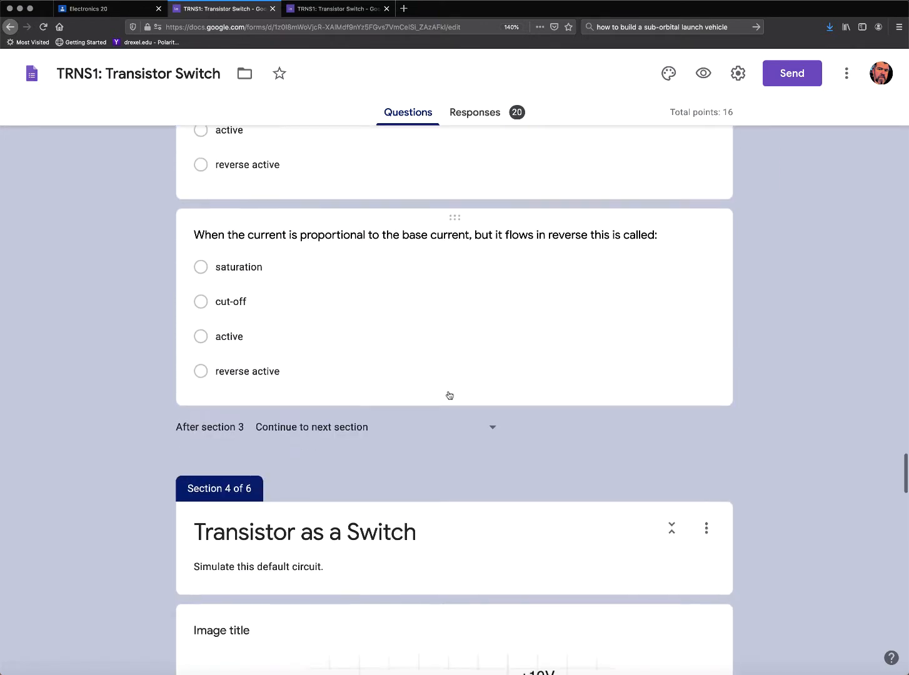
{"action": "scroll", "coordinate": [448, 394], "scroll_direction": "up", "scroll_amount": 1}
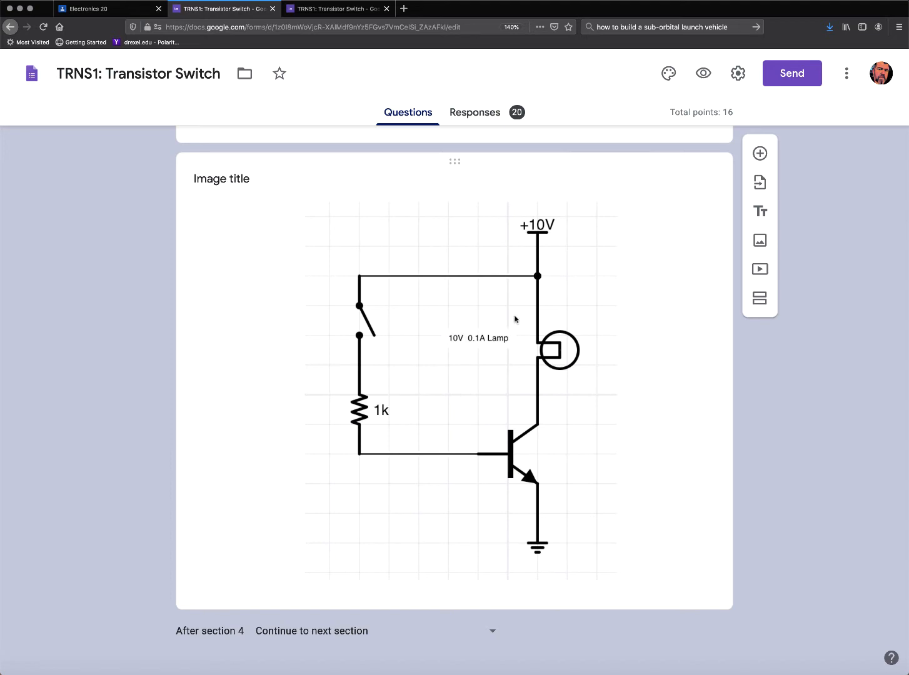
{"action": "scroll", "coordinate": [420, 244], "scroll_direction": "up", "scroll_amount": 10}
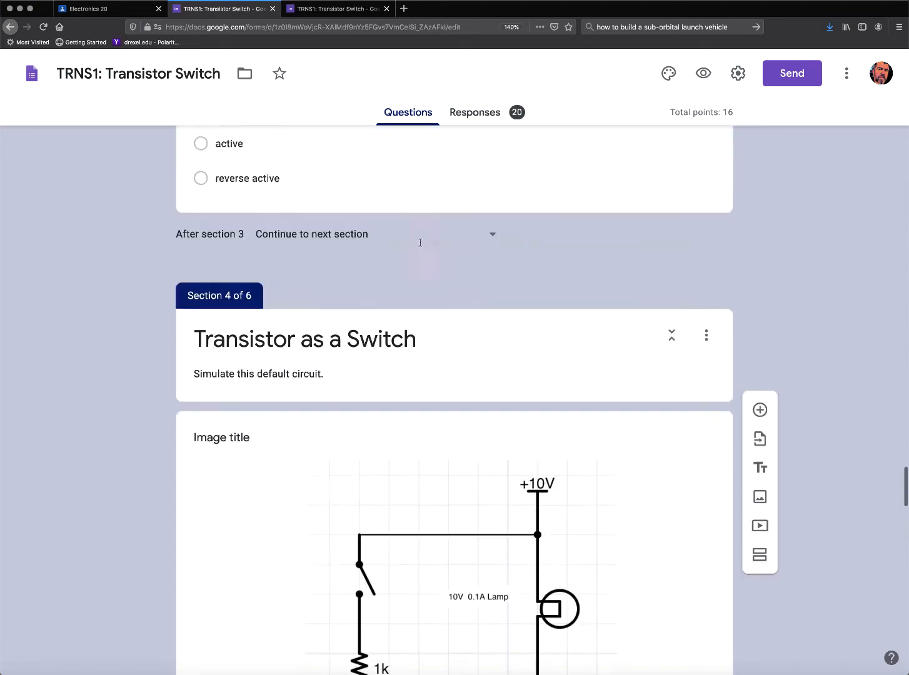
{"action": "scroll", "coordinate": [420, 243], "scroll_direction": "up", "scroll_amount": 5}
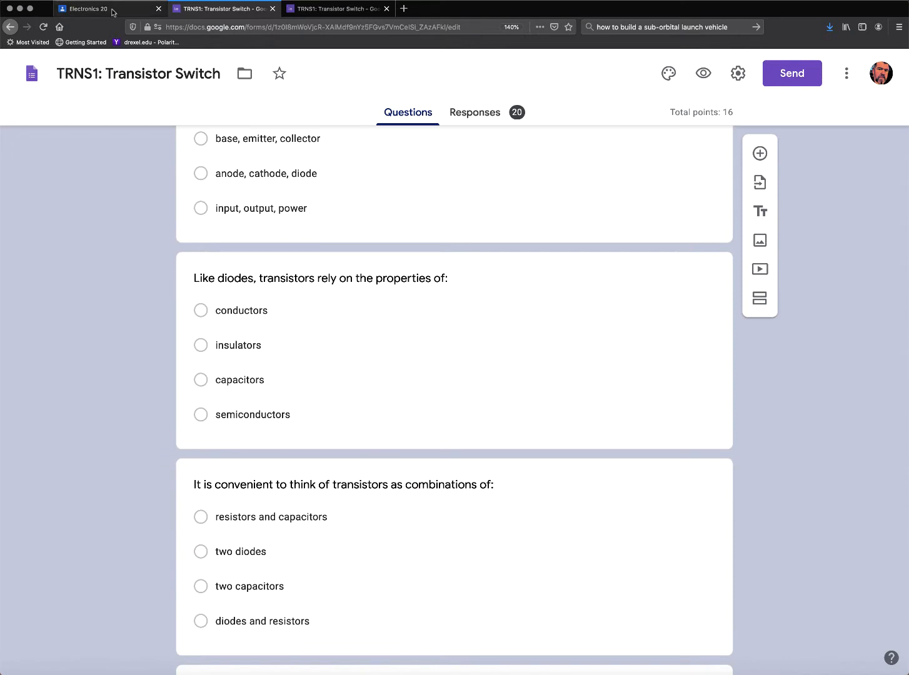
Return to the Electronics 20 class stream and open the Join class | Tinkercad link from the Mar 23 post.
{"action": "left_click", "coordinate": [113, 10]}
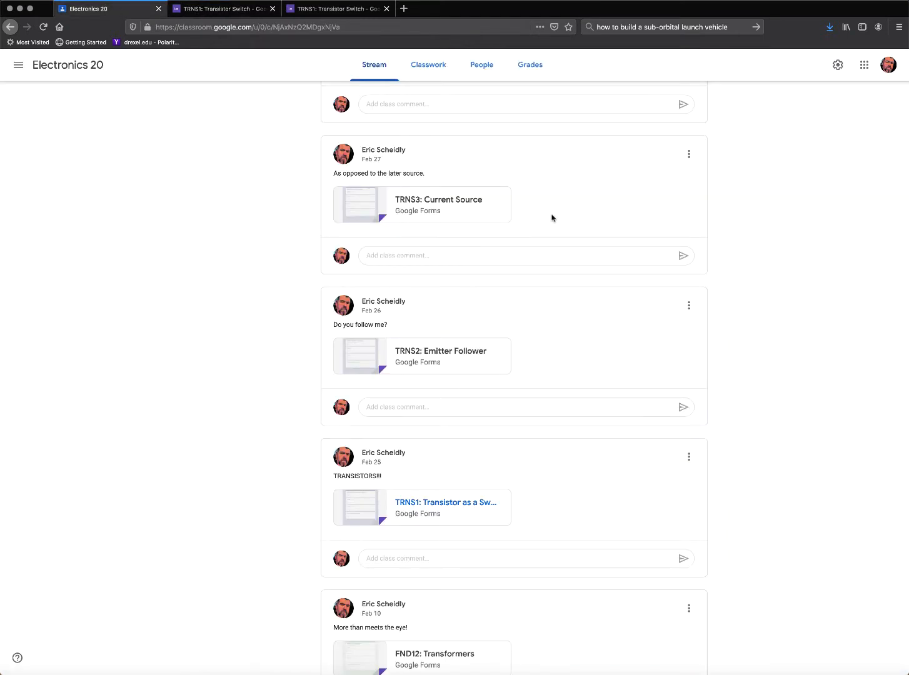
{"action": "scroll", "coordinate": [550, 216], "scroll_direction": "up", "scroll_amount": 10}
{"action": "scroll", "coordinate": [550, 216], "scroll_direction": "up", "scroll_amount": 4}
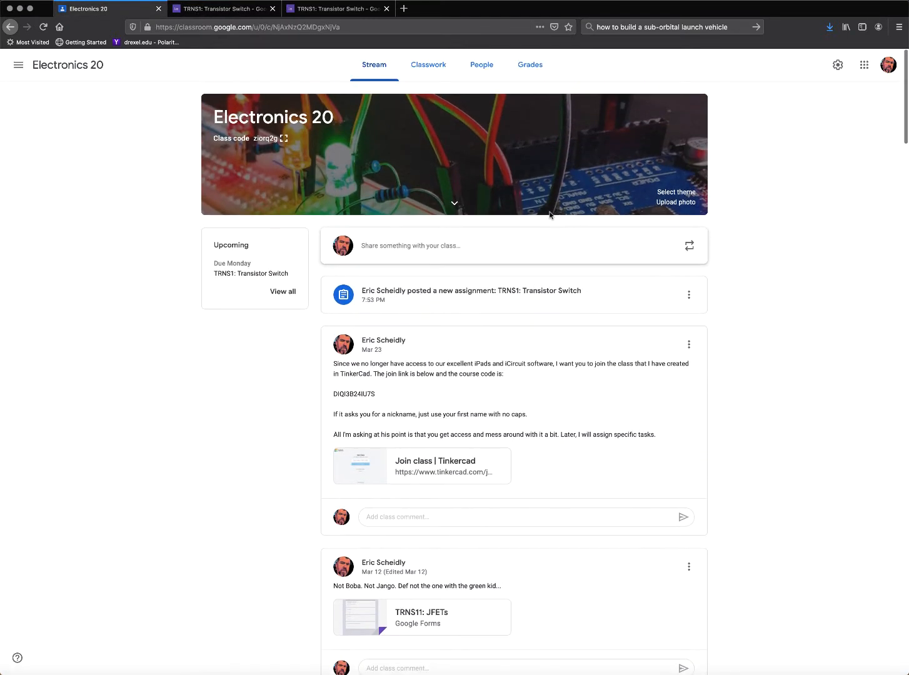
{"action": "left_click", "coordinate": [450, 466]}
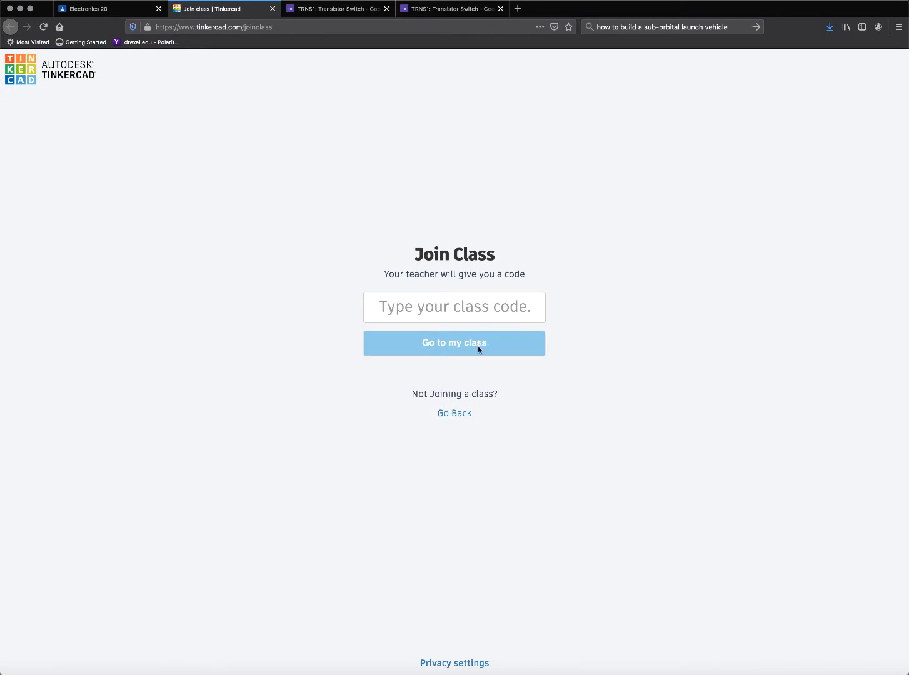
Leave the class-code page, sign in to Tinkercad with the Google account and show the Circuits designs.
{"action": "left_click", "coordinate": [454, 412]}
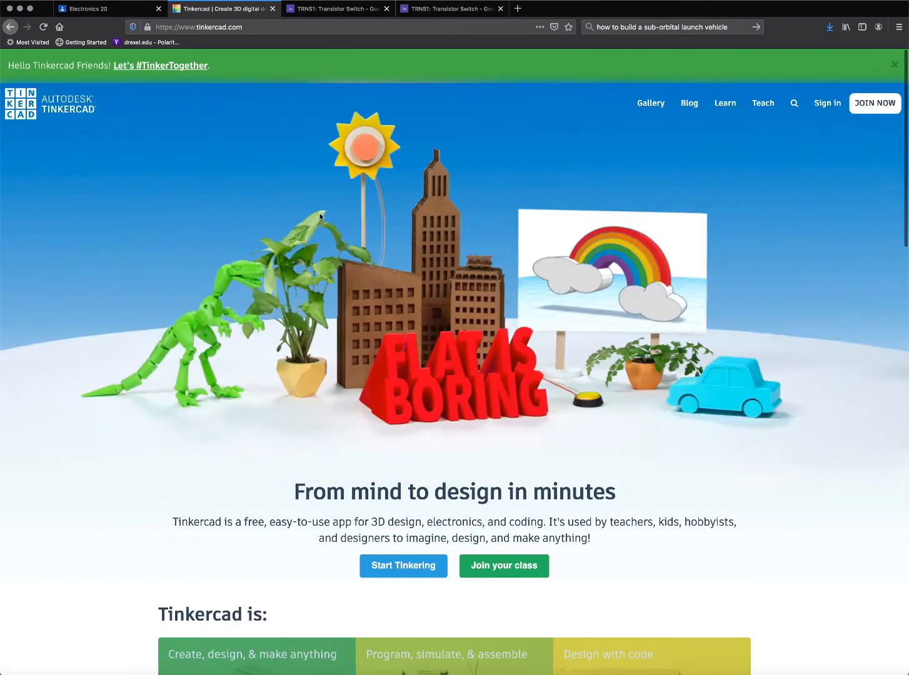
{"action": "left_click", "coordinate": [833, 107]}
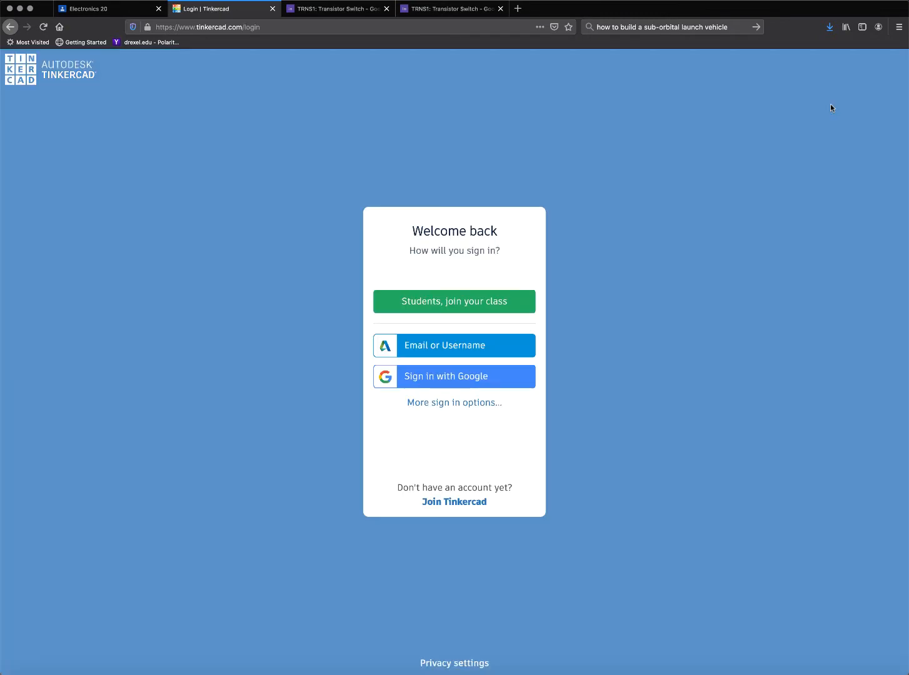
{"action": "left_click", "coordinate": [436, 375]}
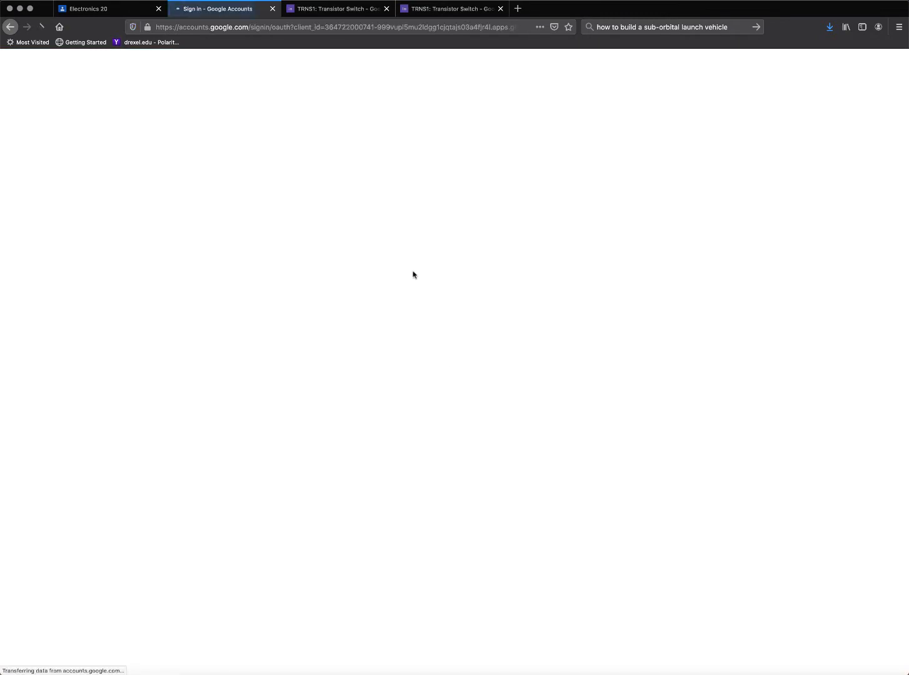
{"action": "left_click", "coordinate": [411, 344]}
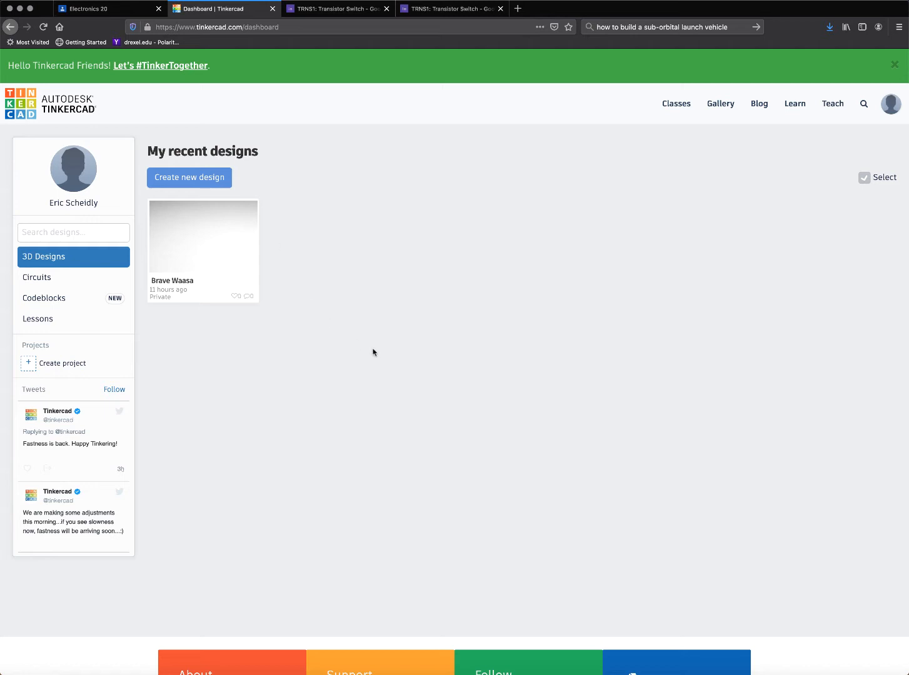
{"action": "mouse_move", "coordinate": [253, 221]}
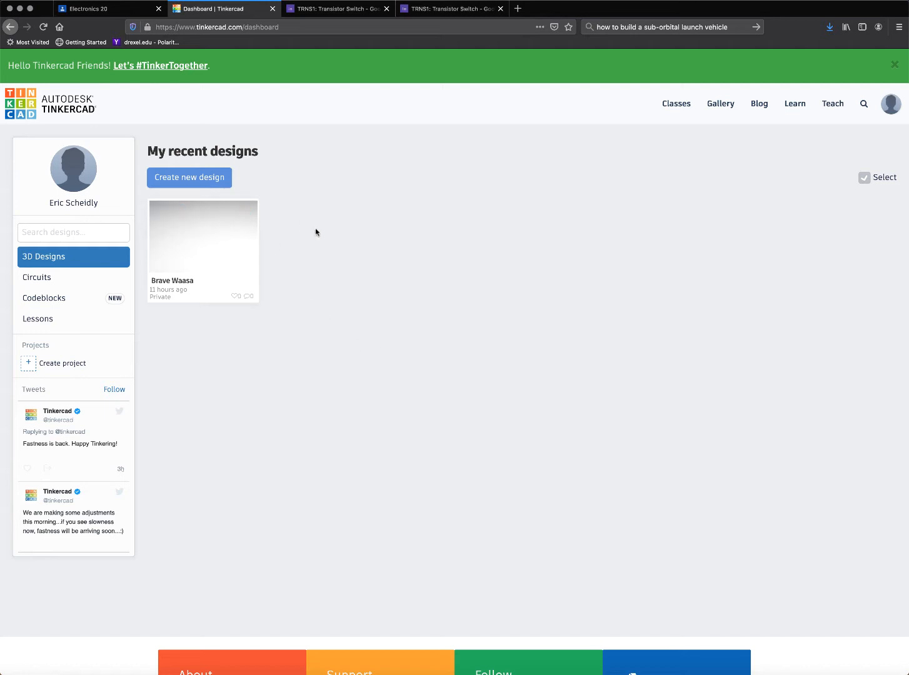
{"action": "left_click", "coordinate": [52, 283]}
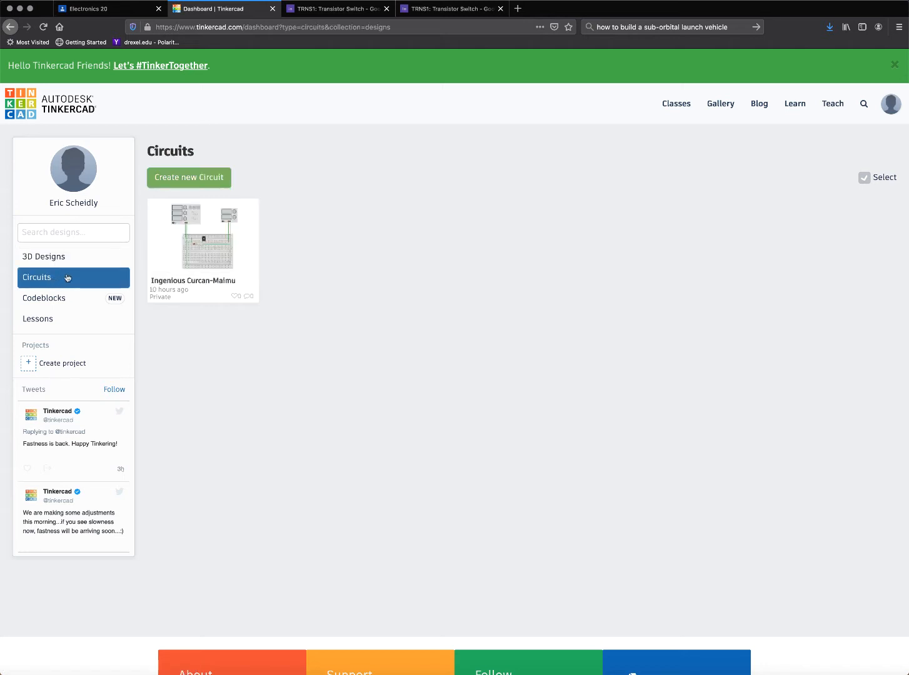
Delete the existing Ingenious Curcan-Maimu circuit from the Circuits designs.
{"action": "mouse_move", "coordinate": [257, 258]}
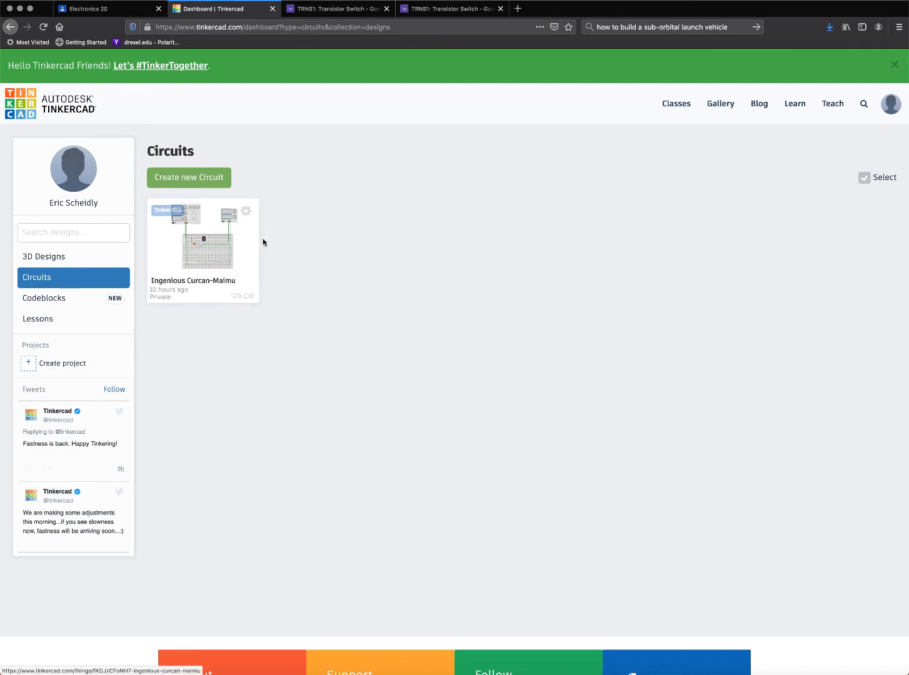
{"action": "left_click", "coordinate": [246, 212]}
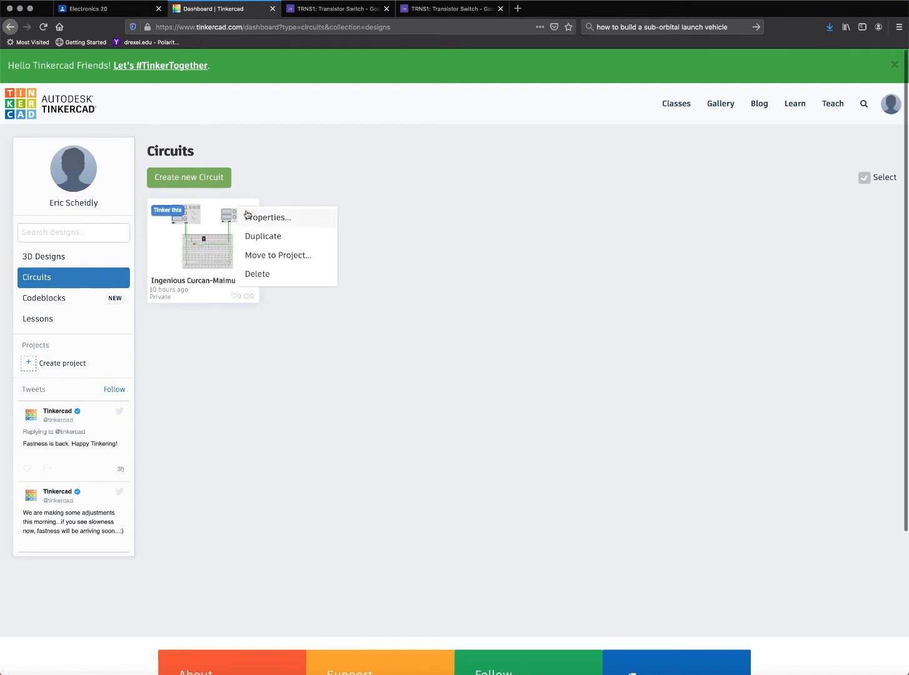
{"action": "left_click", "coordinate": [264, 274]}
{"action": "left_click", "coordinate": [571, 185]}
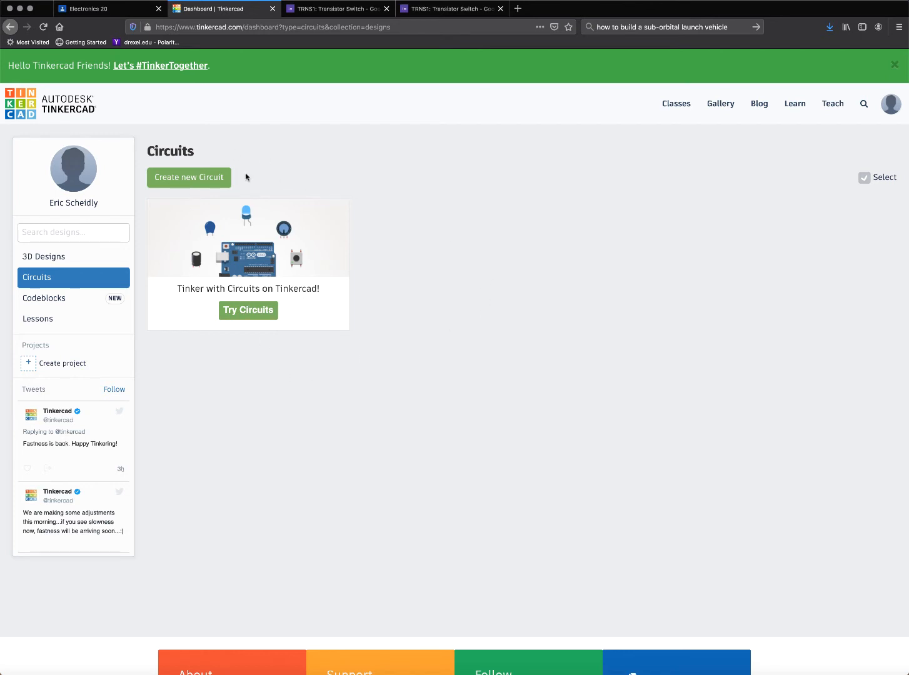
Create a new circuit and place a Breadboard Small in the middle of the workplane.
{"action": "left_click", "coordinate": [191, 180]}
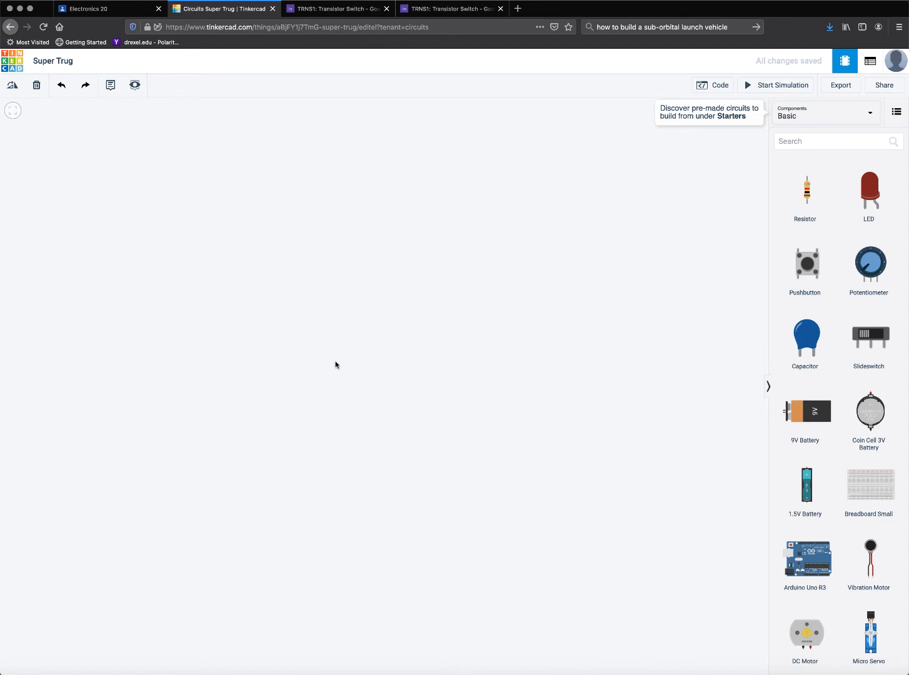
{"action": "left_click", "coordinate": [884, 492]}
{"action": "left_click_drag", "start_coordinate": [884, 493], "coordinate": [360, 400]}
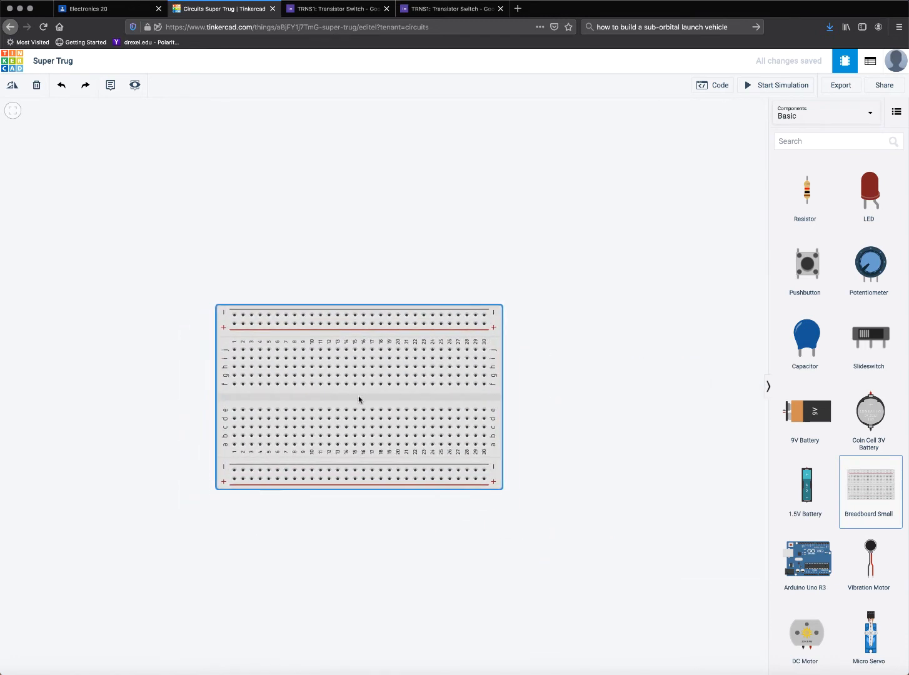
{"action": "left_click", "coordinate": [359, 397]}
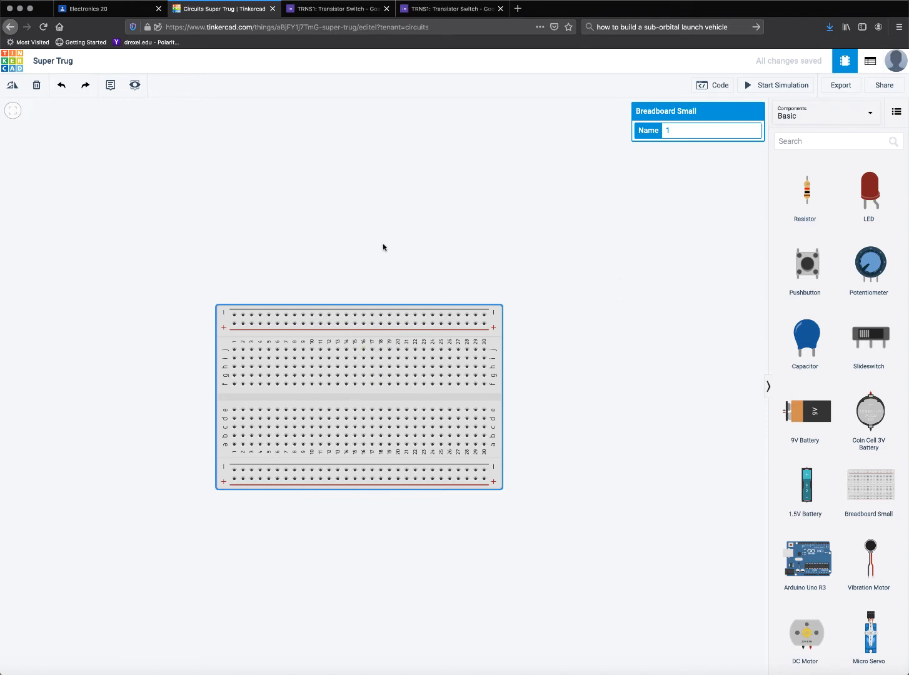
Switch to Google Classroom and open the schematic image attached to the TRNS1: Transistor Switch assignment in Classwork.
{"action": "left_click", "coordinate": [77, 5]}
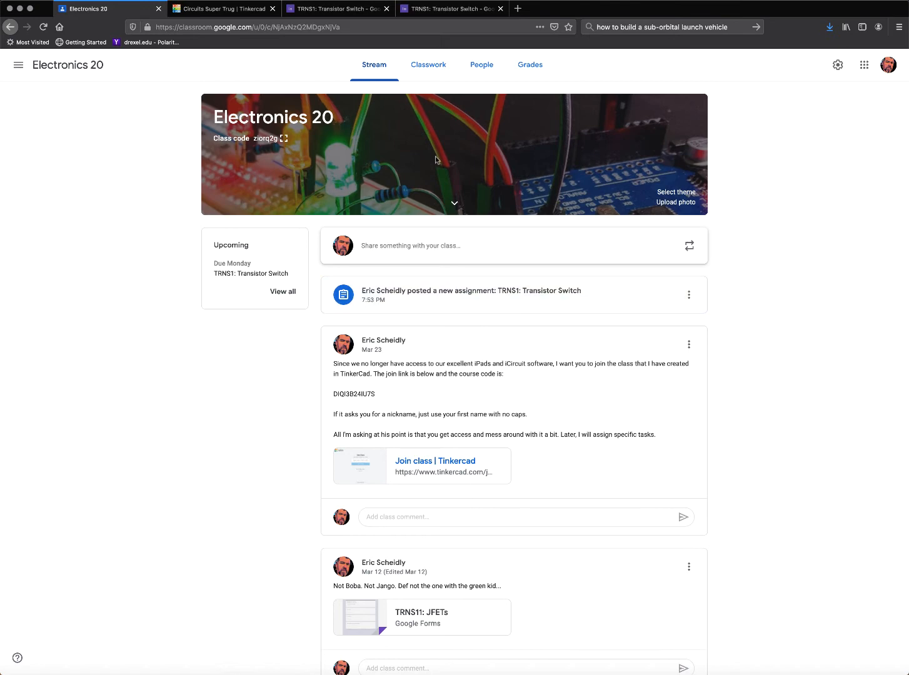
{"action": "left_click", "coordinate": [429, 66]}
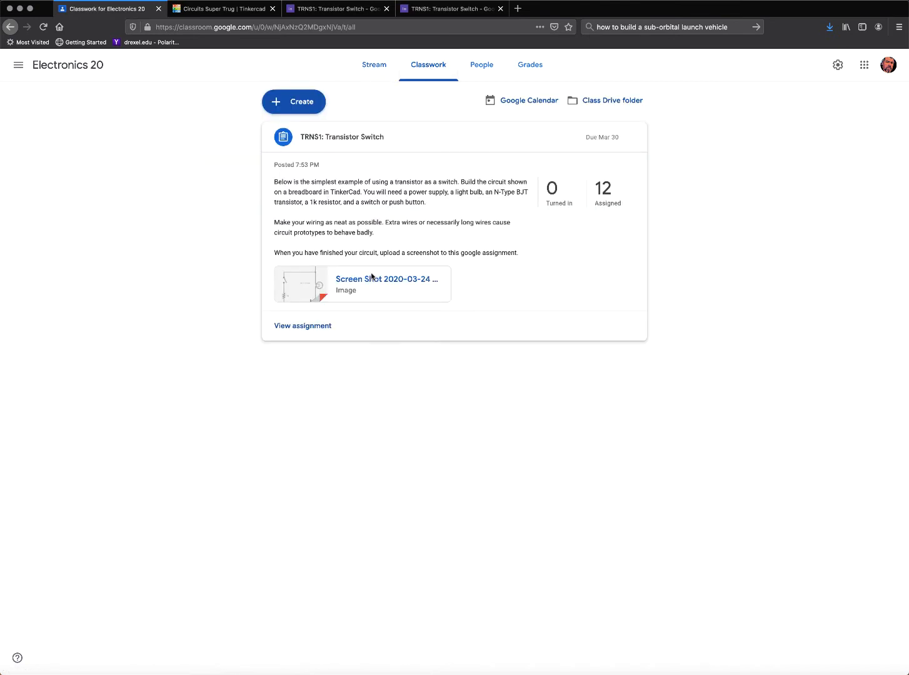
{"action": "left_click", "coordinate": [373, 277]}
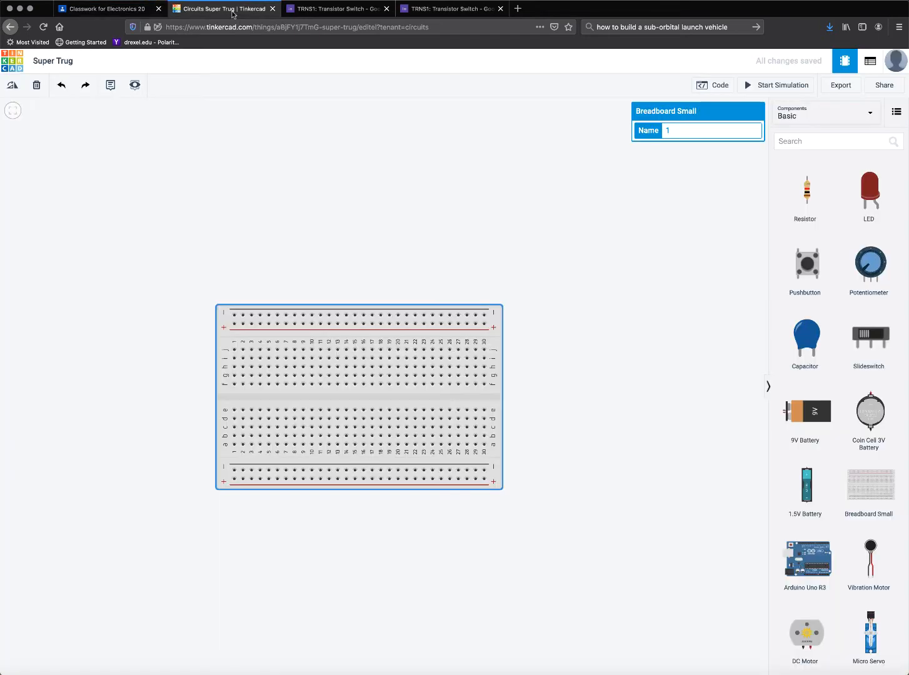
Return to the Tinkercad circuit, list all components and place a Power Supply above the breadboard's left end.
{"action": "left_click", "coordinate": [232, 12]}
{"action": "left_click", "coordinate": [872, 114]}
{"action": "left_click", "coordinate": [824, 156]}
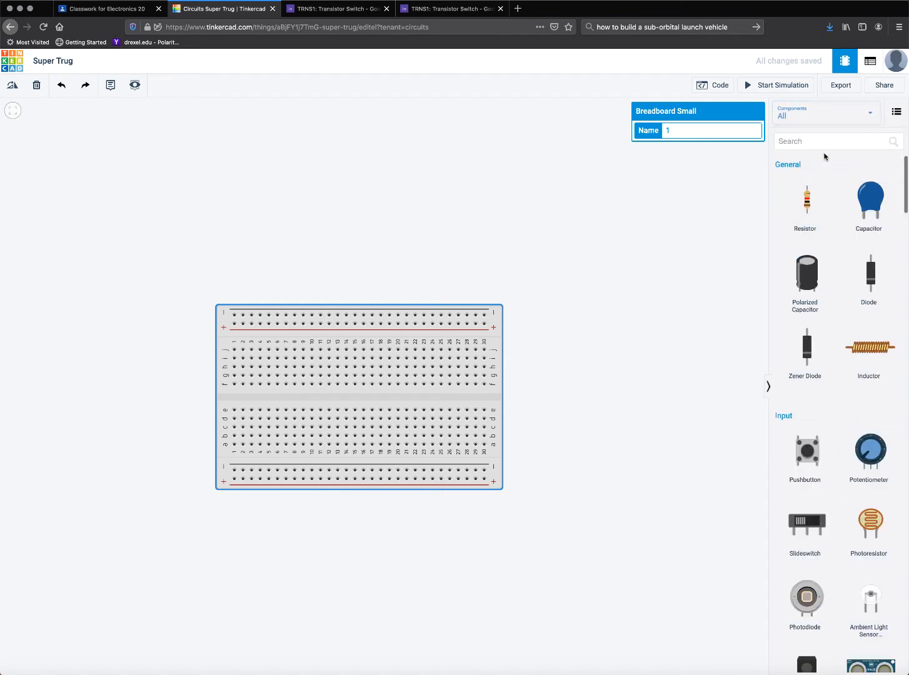
{"action": "scroll", "coordinate": [846, 397], "scroll_direction": "down", "scroll_amount": 2}
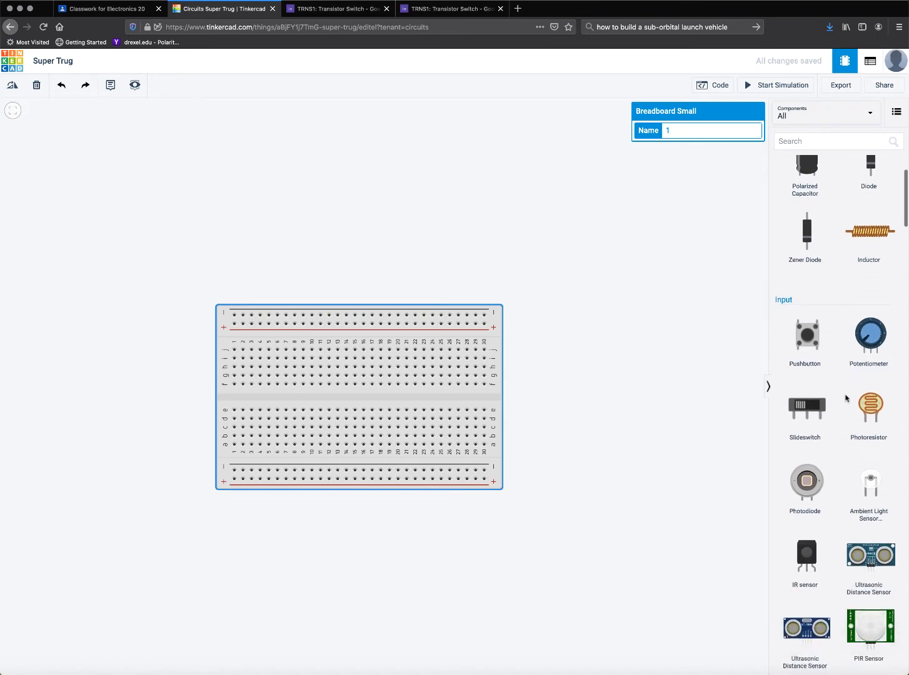
{"action": "scroll", "coordinate": [845, 397], "scroll_direction": "down", "scroll_amount": 15}
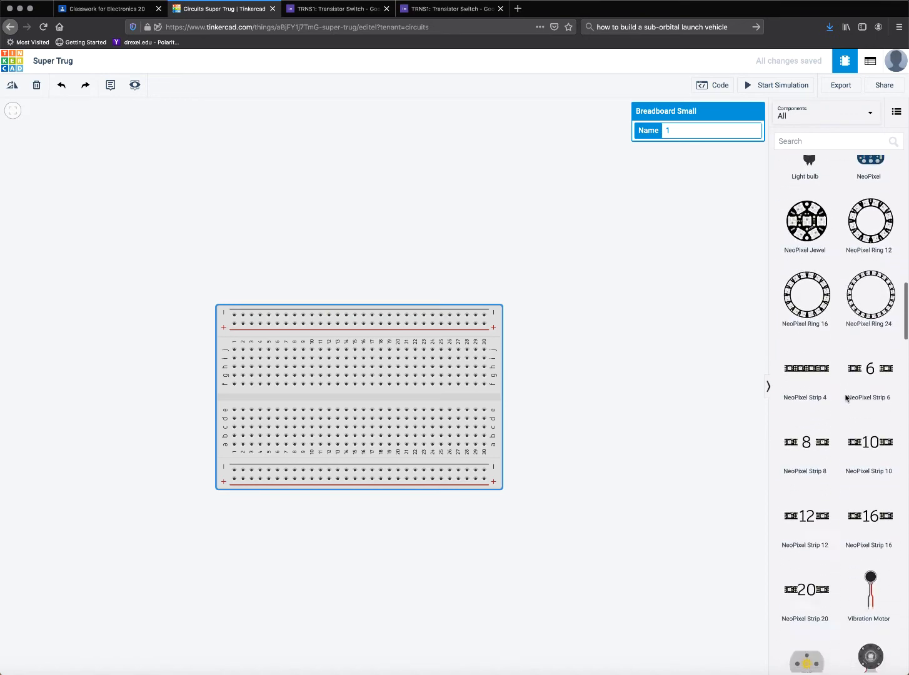
{"action": "scroll", "coordinate": [845, 398], "scroll_direction": "down", "scroll_amount": 15}
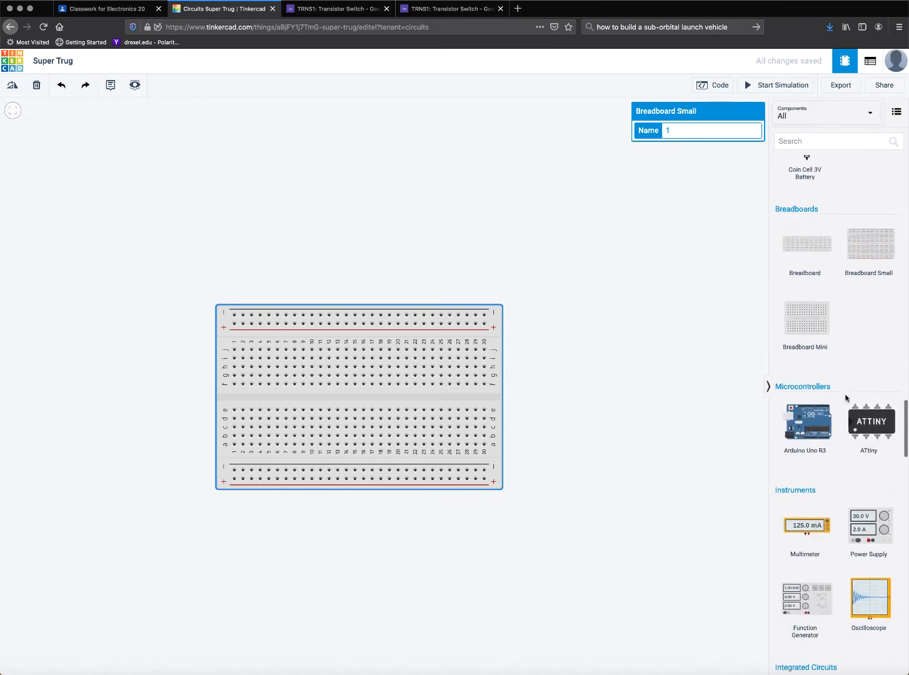
{"action": "scroll", "coordinate": [845, 398], "scroll_direction": "down", "scroll_amount": 2}
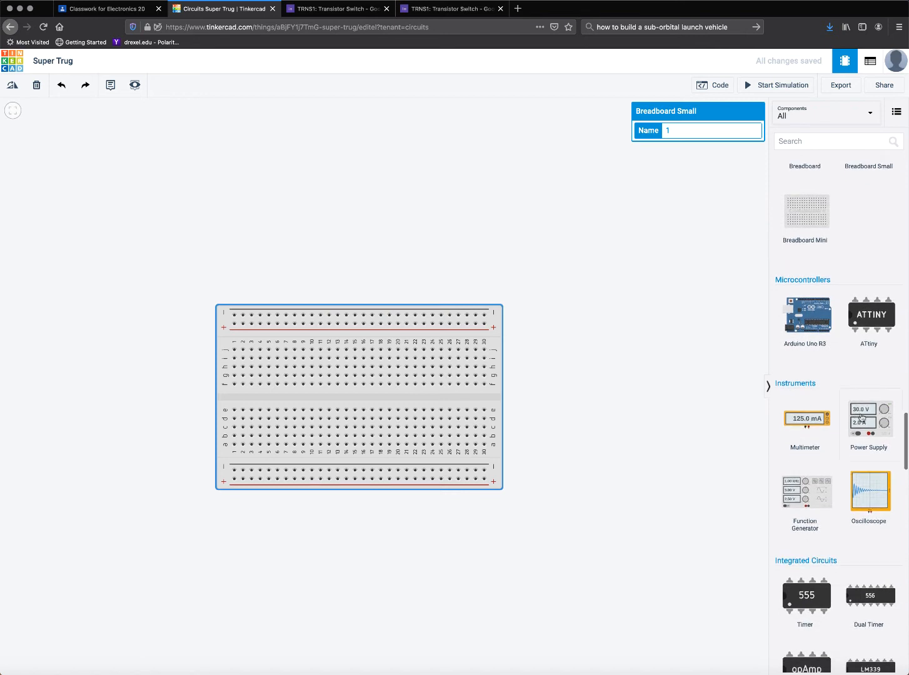
{"action": "left_click_drag", "start_coordinate": [862, 417], "coordinate": [238, 231]}
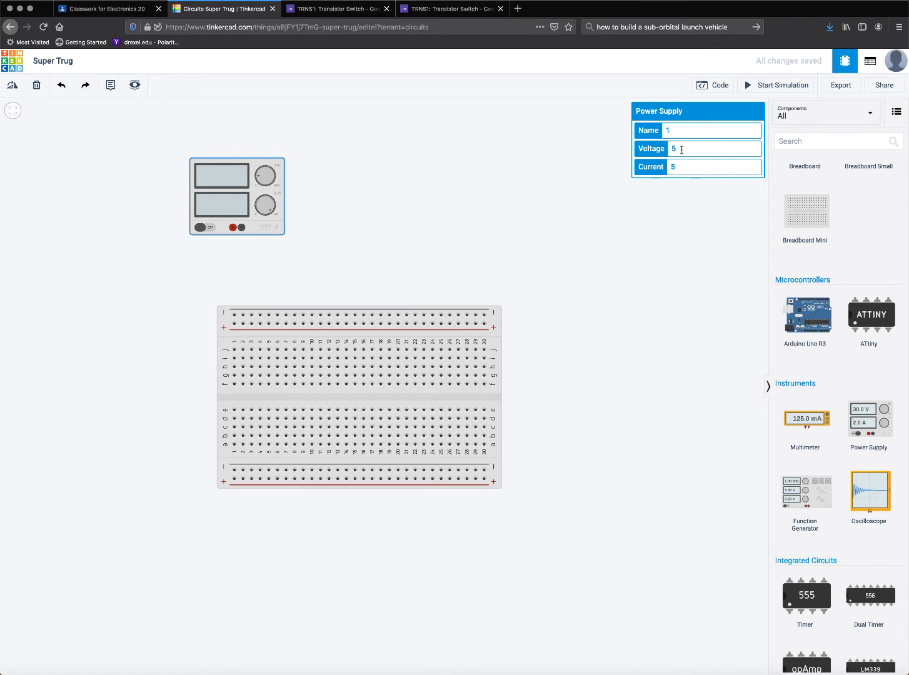
Set the power supply's voltage to 10 and check the value against the assignment schematic.
{"action": "left_click_drag", "start_coordinate": [681, 150], "coordinate": [652, 152]}
{"action": "type", "text": "10"}
{"action": "left_click", "coordinate": [125, 11]}
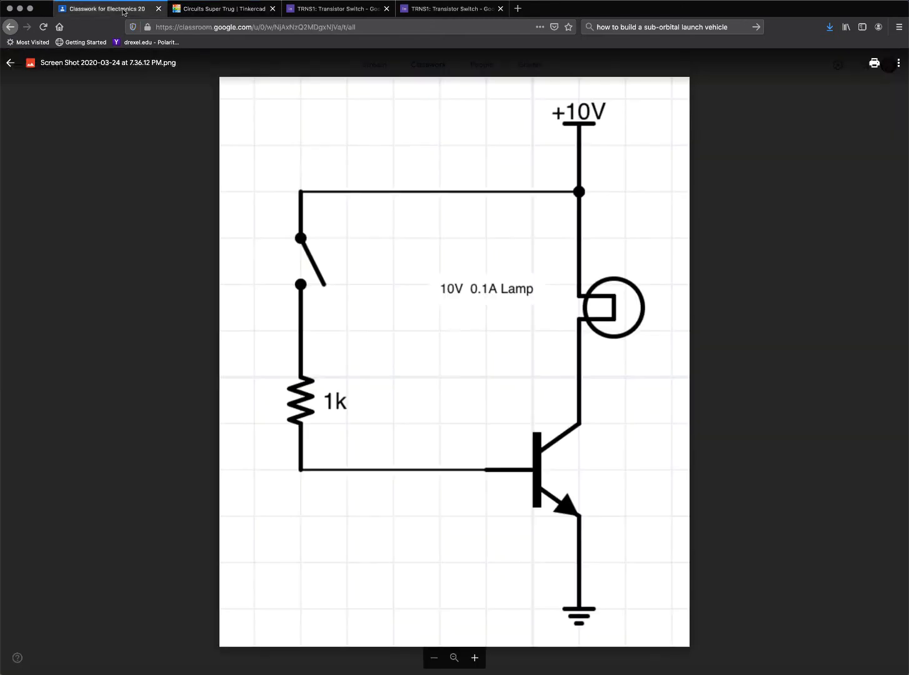
{"action": "left_click", "coordinate": [216, 11]}
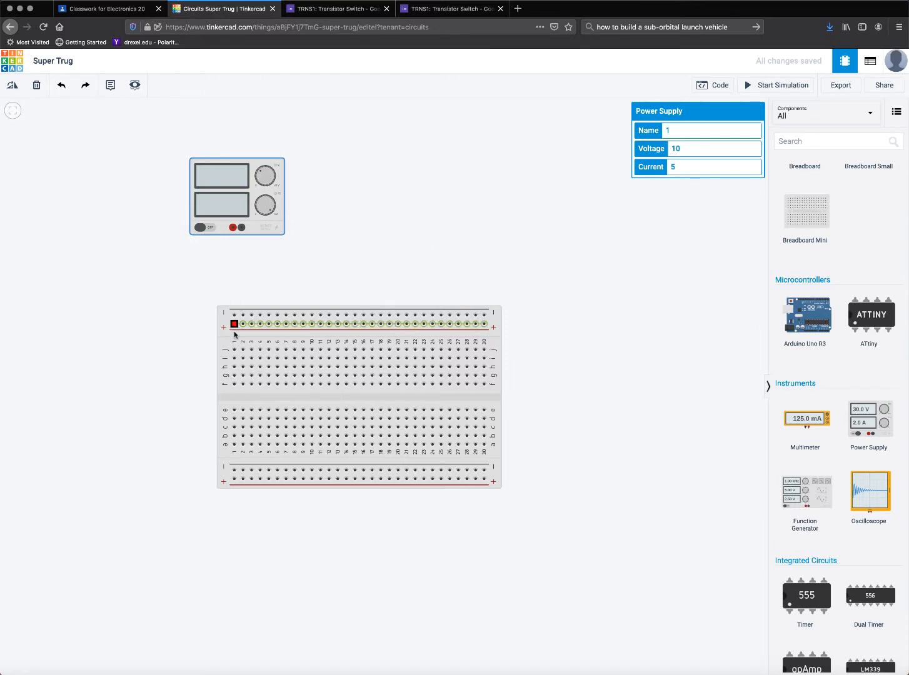
Wire the power supply's positive terminal to the upper positive rail at column 1 and its negative terminal to the lower negative rail at column 2.
{"action": "left_click", "coordinate": [232, 228]}
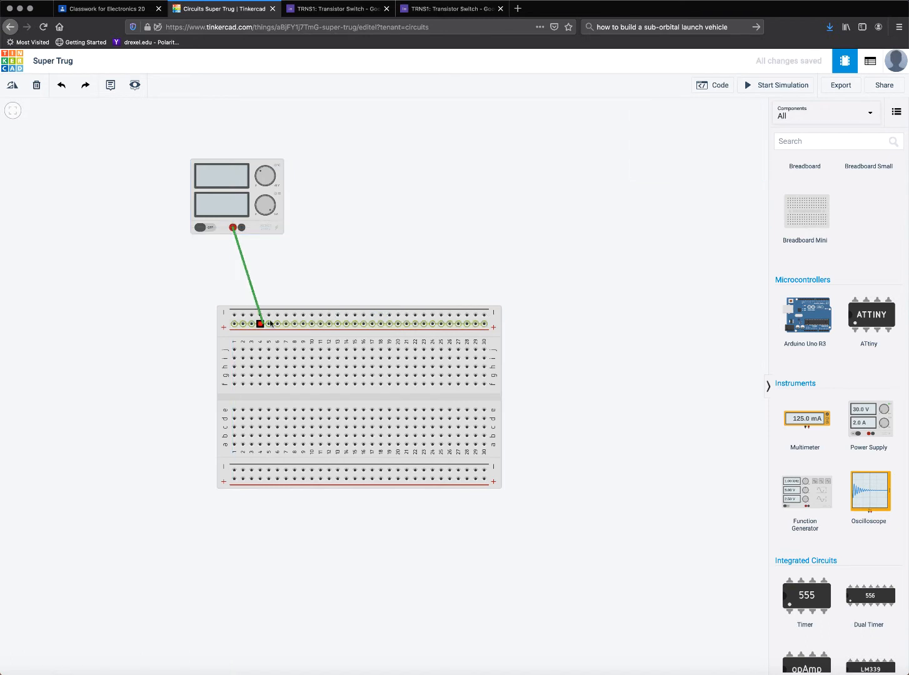
{"action": "left_click", "coordinate": [232, 324]}
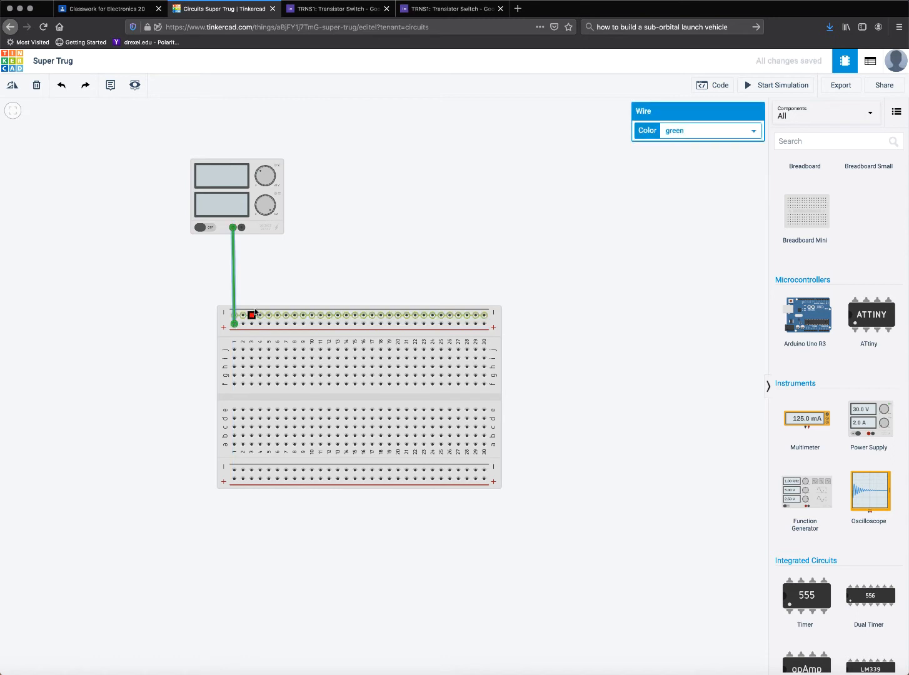
{"action": "left_click", "coordinate": [242, 229]}
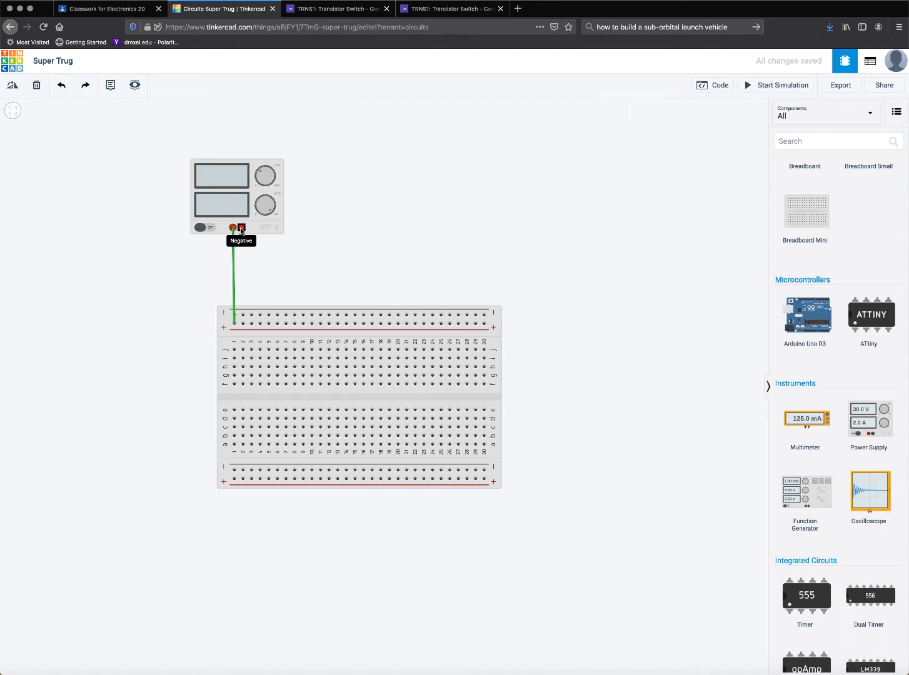
{"action": "left_click", "coordinate": [243, 470]}
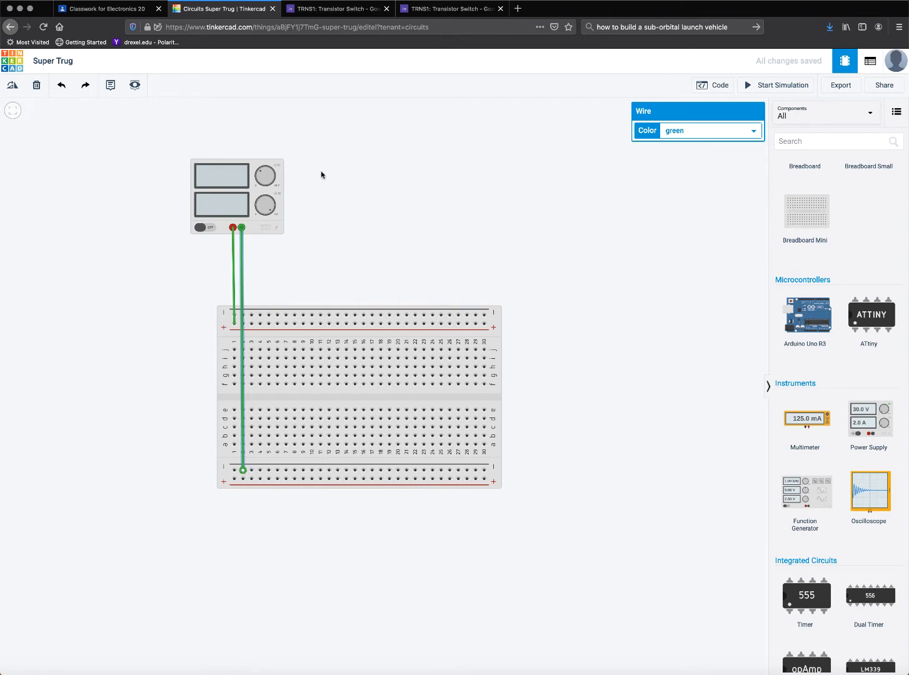
Nudge the power supply slightly to the right to straighten its two wires to the breadboard.
{"action": "left_click", "coordinate": [259, 164]}
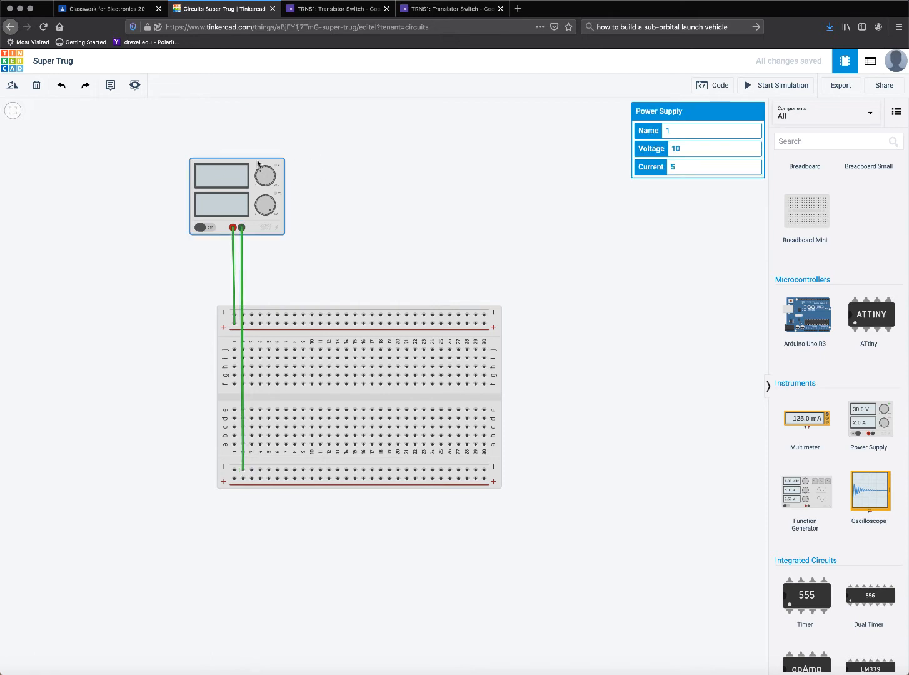
{"action": "left_click_drag", "start_coordinate": [259, 163], "coordinate": [261, 163]}
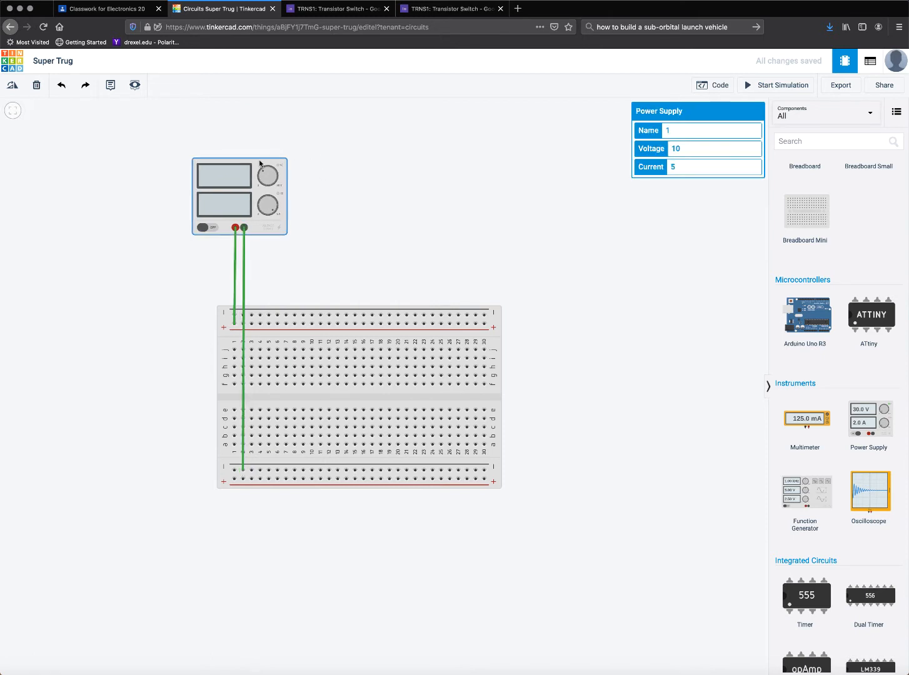
{"action": "left_click", "coordinate": [342, 188]}
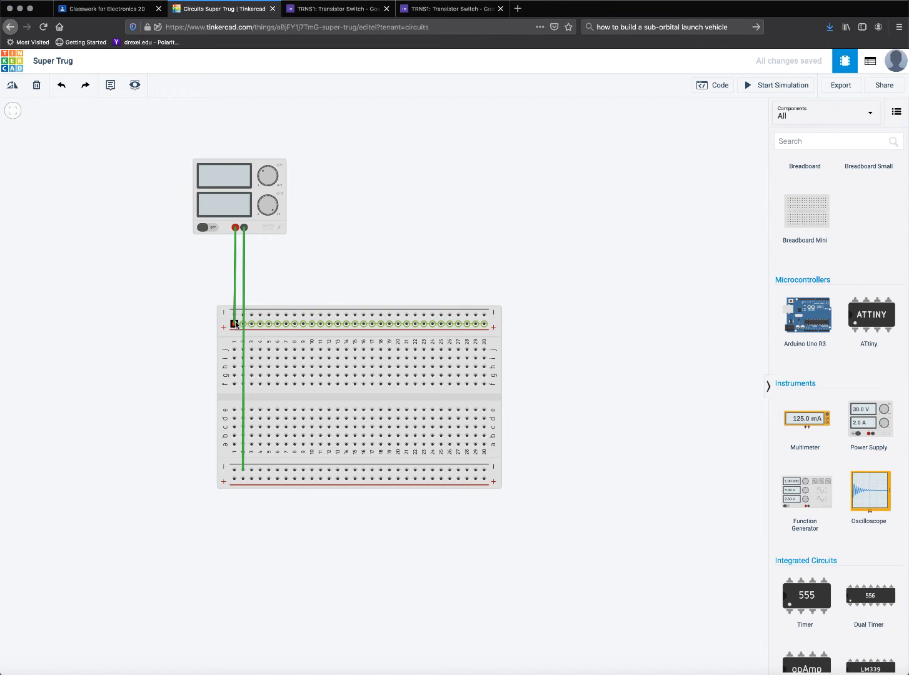
{"action": "left_click", "coordinate": [243, 178]}
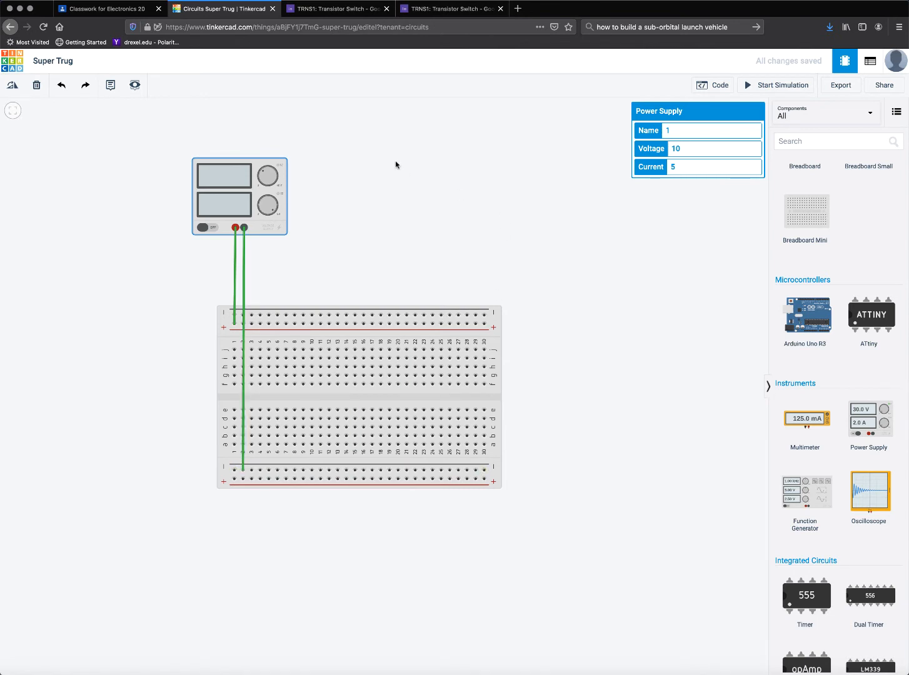
Check the schematic for the lamp and place a Light bulb on the breadboard with its terminals in j16 and j17.
{"action": "left_click", "coordinate": [98, 8]}
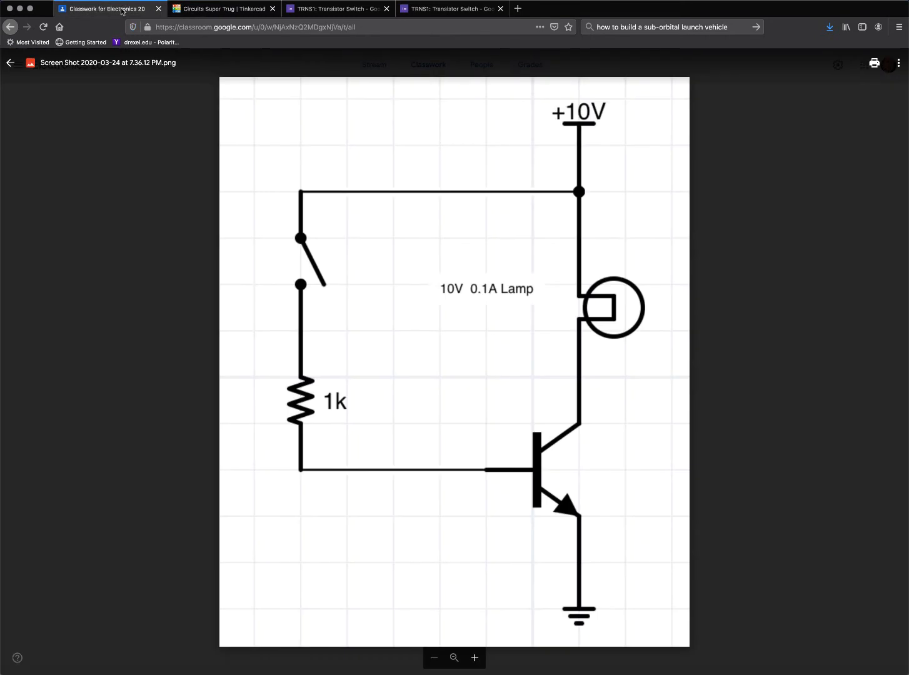
{"action": "left_click", "coordinate": [218, 8]}
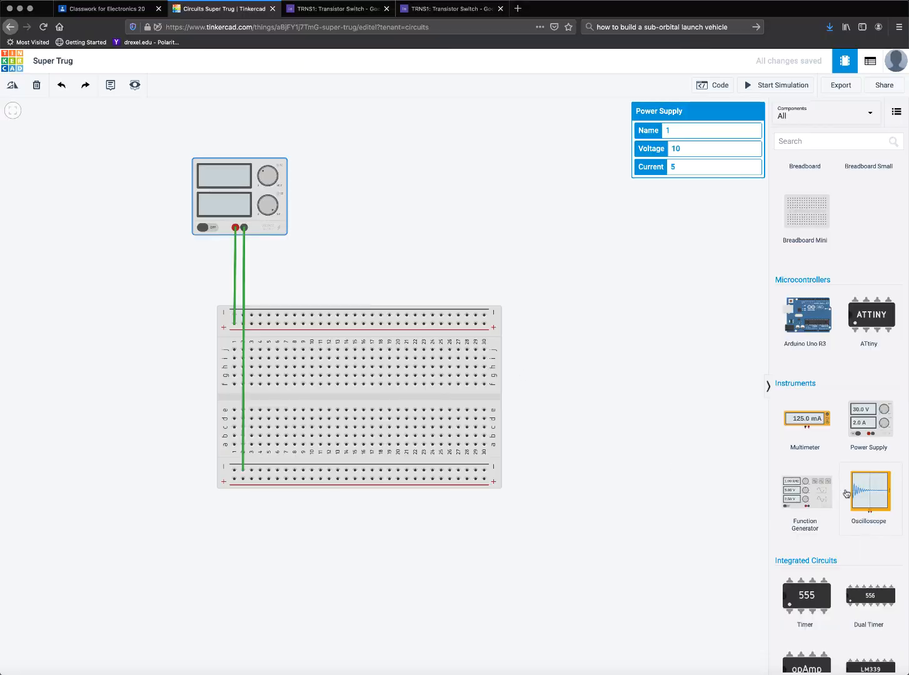
{"action": "scroll", "coordinate": [847, 494], "scroll_direction": "down", "scroll_amount": 15}
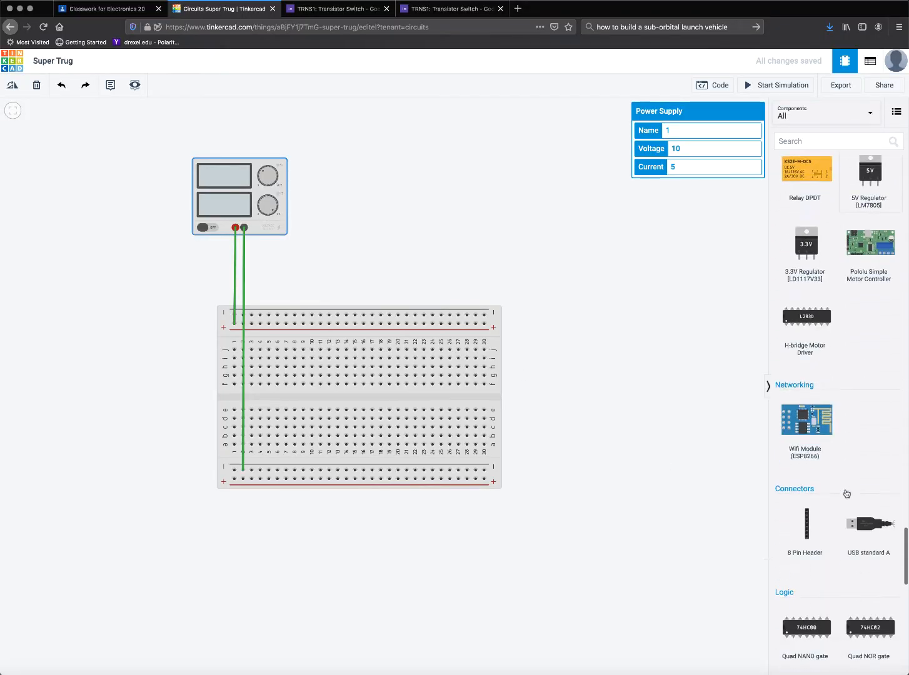
{"action": "scroll", "coordinate": [847, 495], "scroll_direction": "down", "scroll_amount": 10}
{"action": "scroll", "coordinate": [846, 494], "scroll_direction": "up", "scroll_amount": 20}
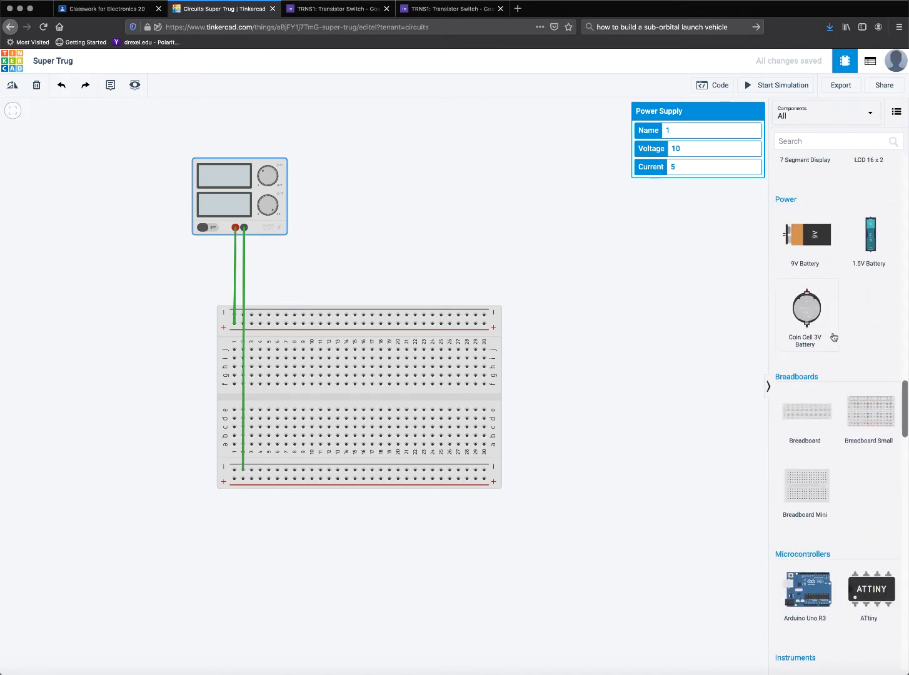
{"action": "scroll", "coordinate": [836, 325], "scroll_direction": "up", "scroll_amount": 10}
{"action": "scroll", "coordinate": [836, 323], "scroll_direction": "up", "scroll_amount": 7}
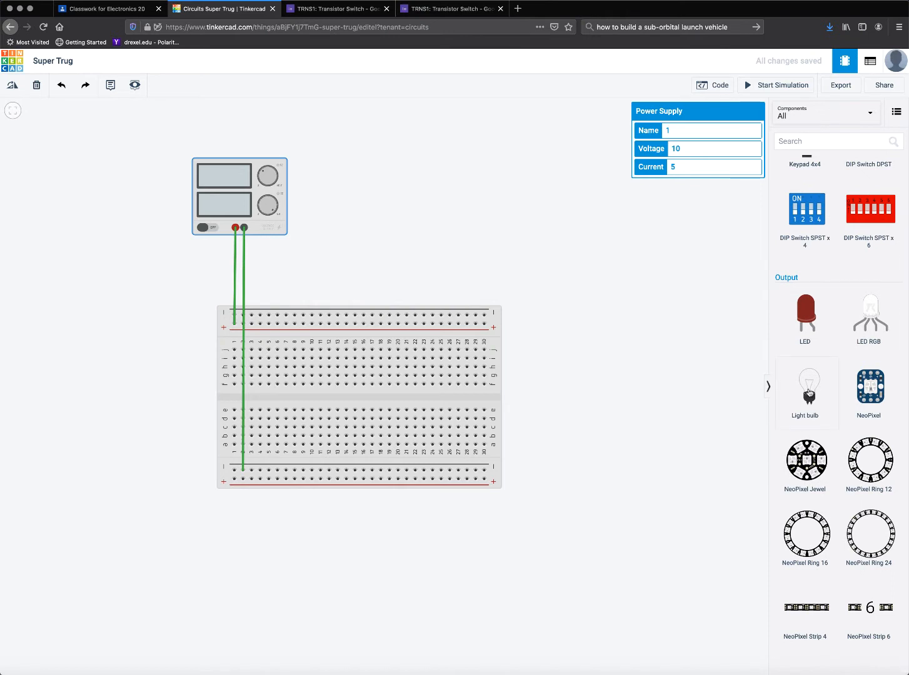
{"action": "left_click", "coordinate": [809, 389]}
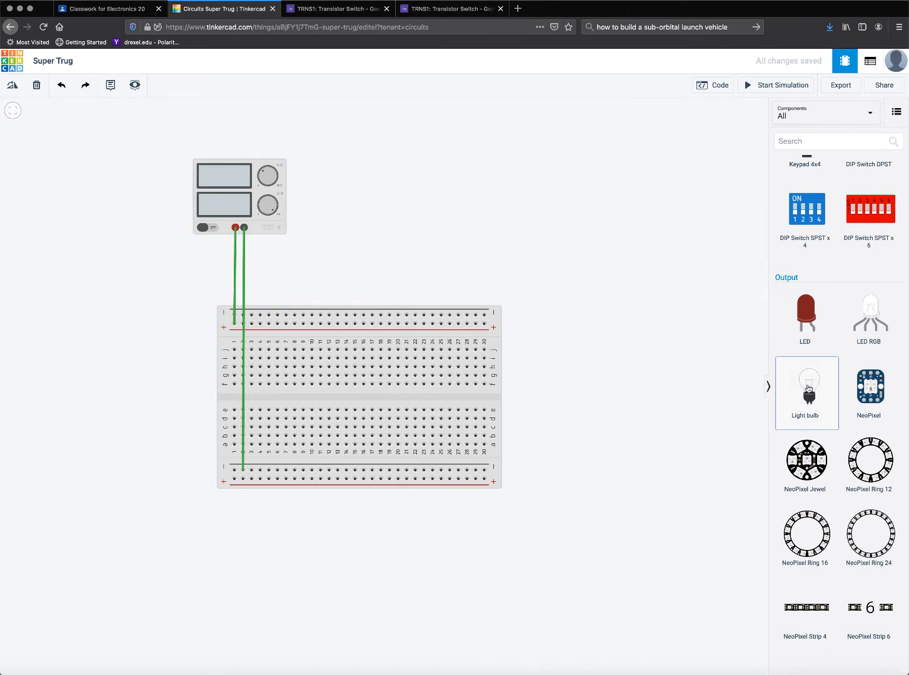
{"action": "left_click_drag", "start_coordinate": [808, 389], "coordinate": [371, 329]}
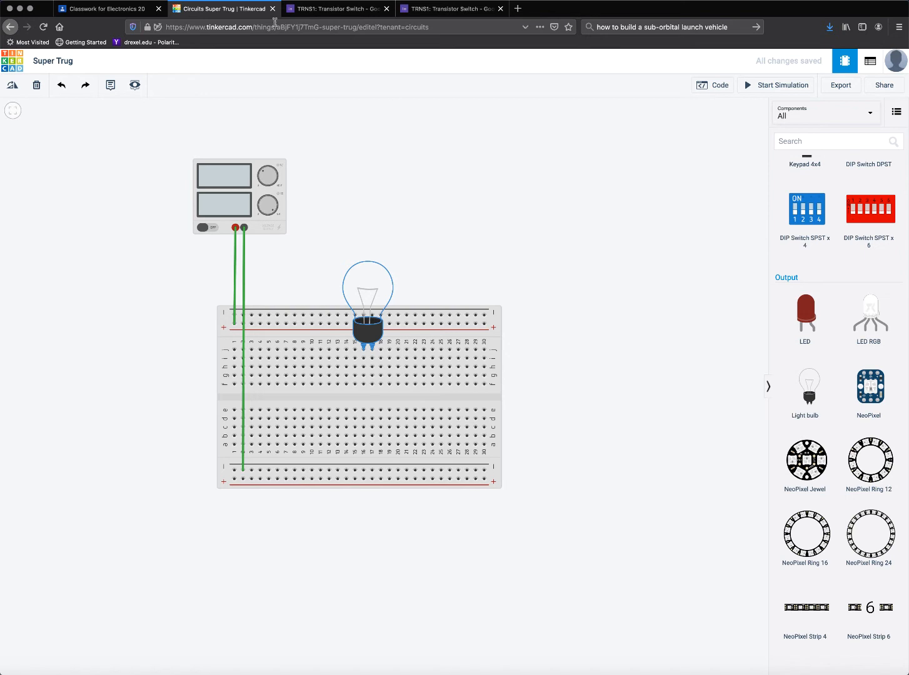
Review the schematic again and wire the breadboard's upper positive rail to hole j14.
{"action": "left_click", "coordinate": [105, 10]}
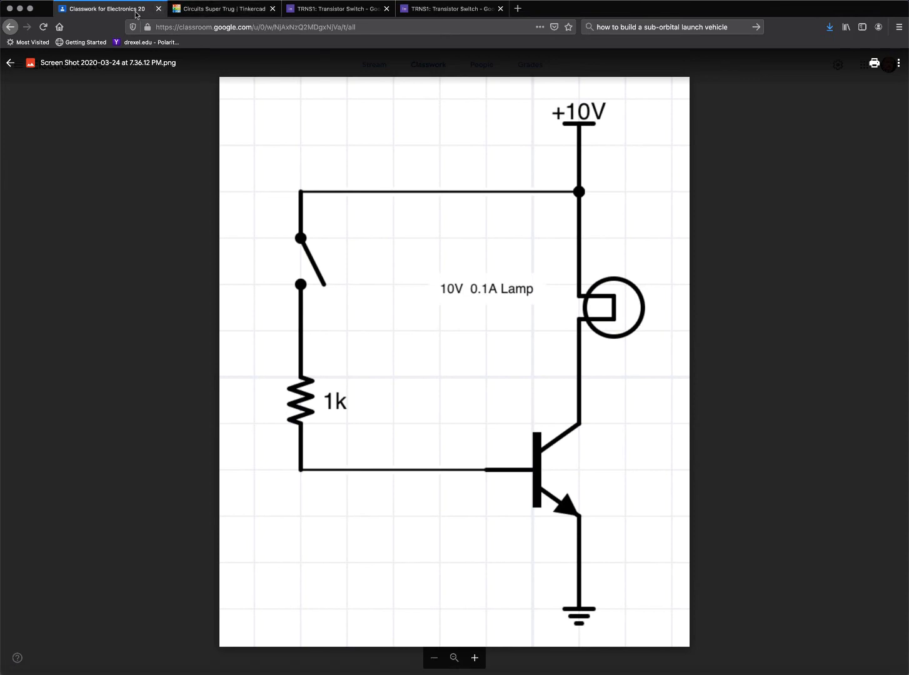
{"action": "left_click", "coordinate": [197, 13]}
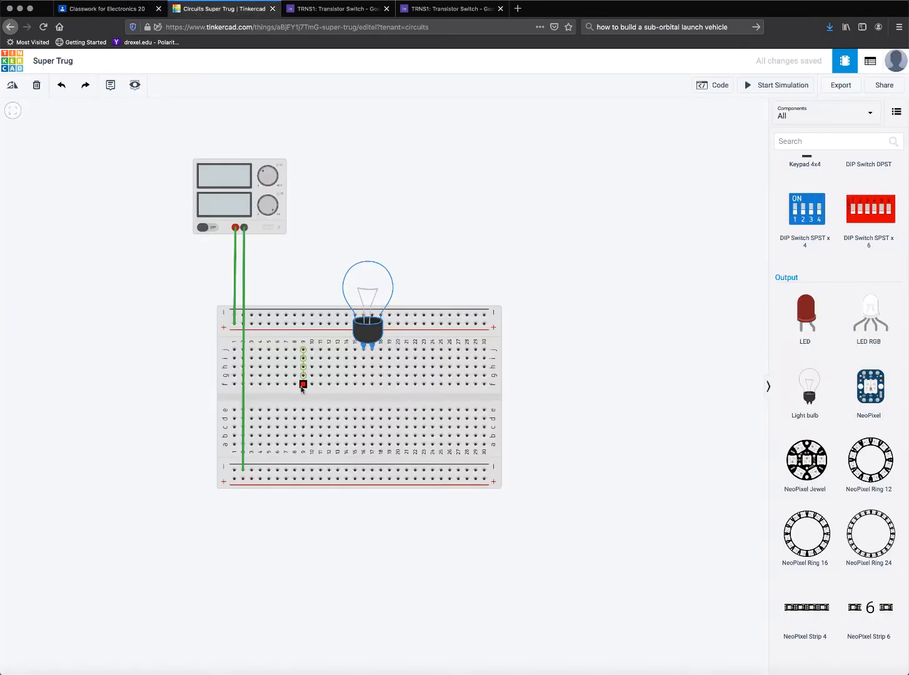
{"action": "left_click", "coordinate": [346, 323]}
{"action": "left_click", "coordinate": [347, 351]}
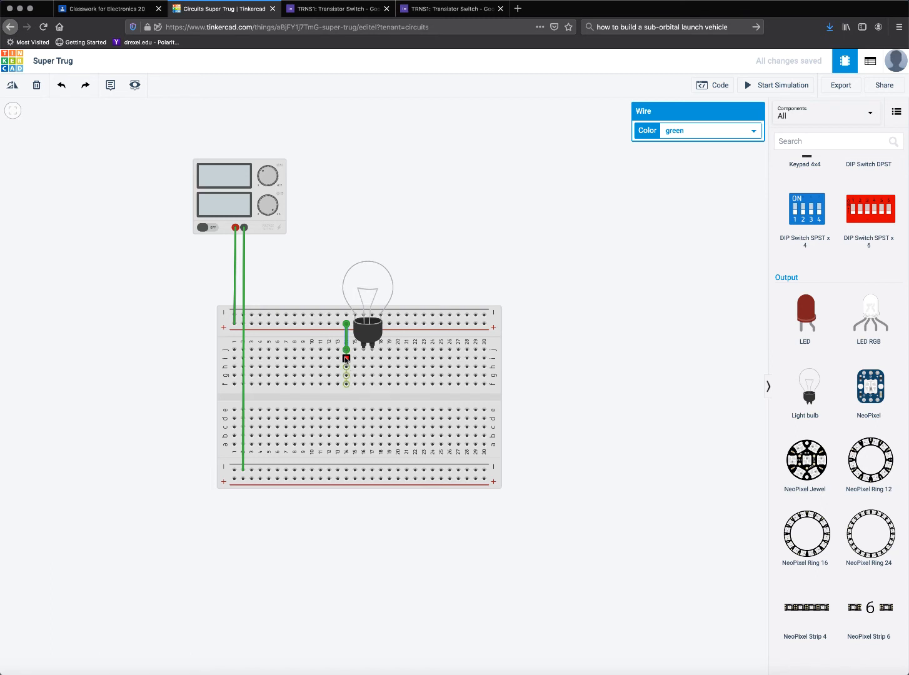
Wire breadboard hole i14 to i16 to connect the positive supply to the lamp's first terminal.
{"action": "left_click", "coordinate": [345, 358]}
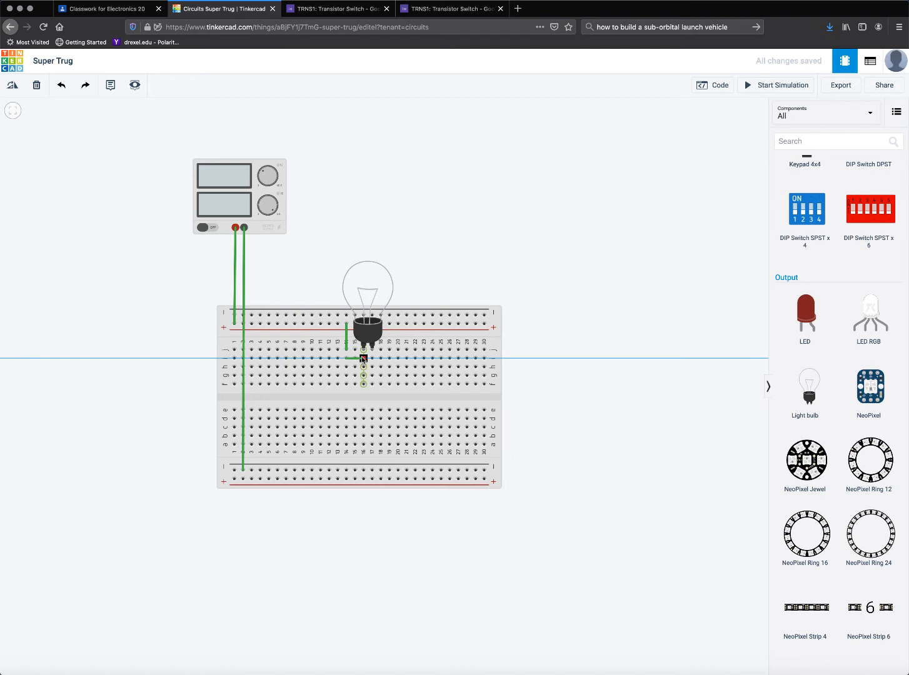
{"action": "left_click", "coordinate": [363, 358]}
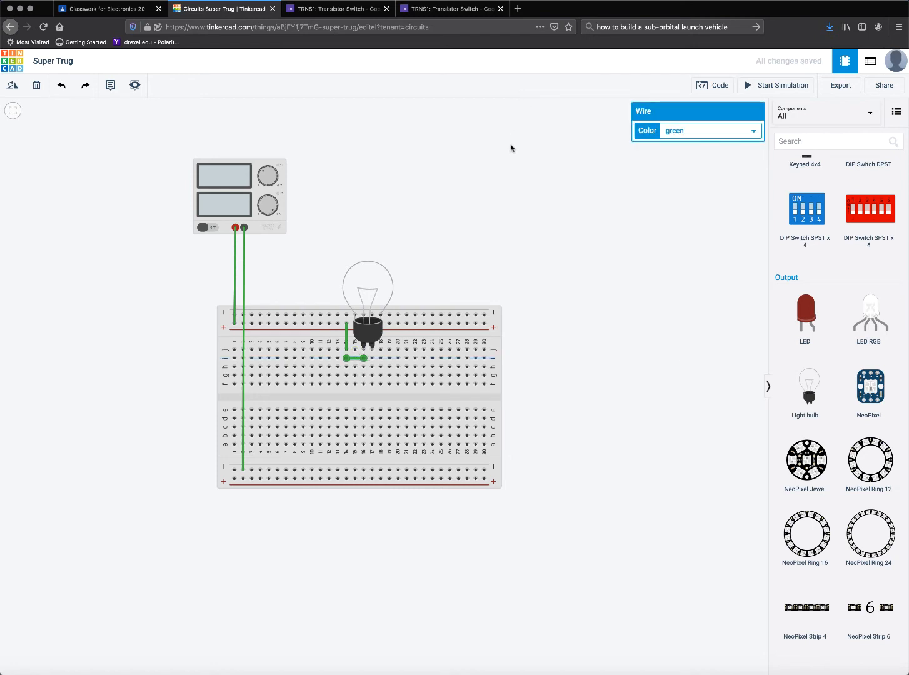
Check the schematic for the transistor and place an NPN Transistor (BJT) on the breadboard with its legs in j24, j25 and j26.
{"action": "left_click", "coordinate": [129, 14]}
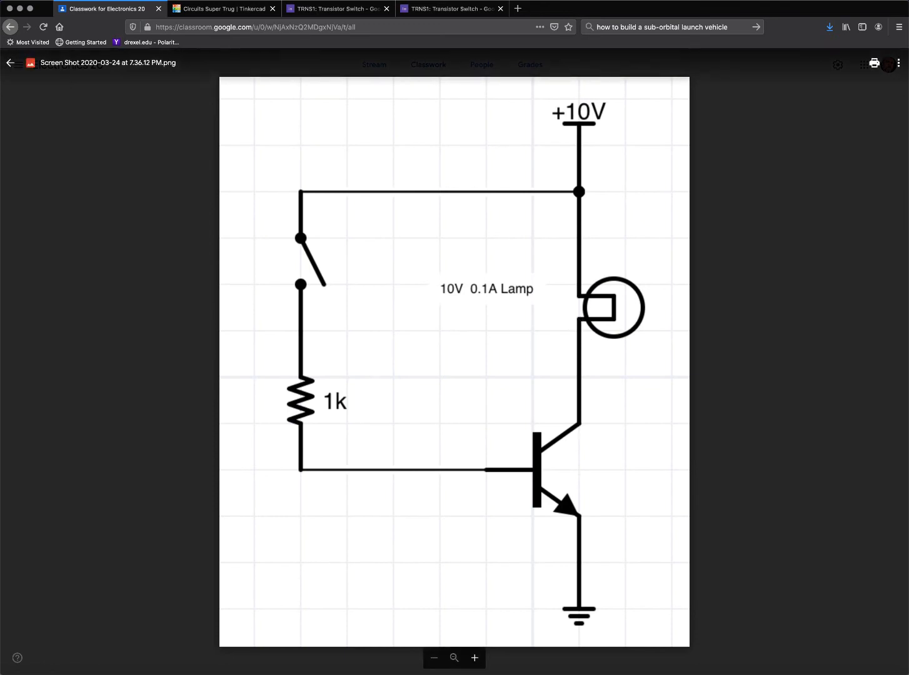
{"action": "left_click", "coordinate": [201, 11]}
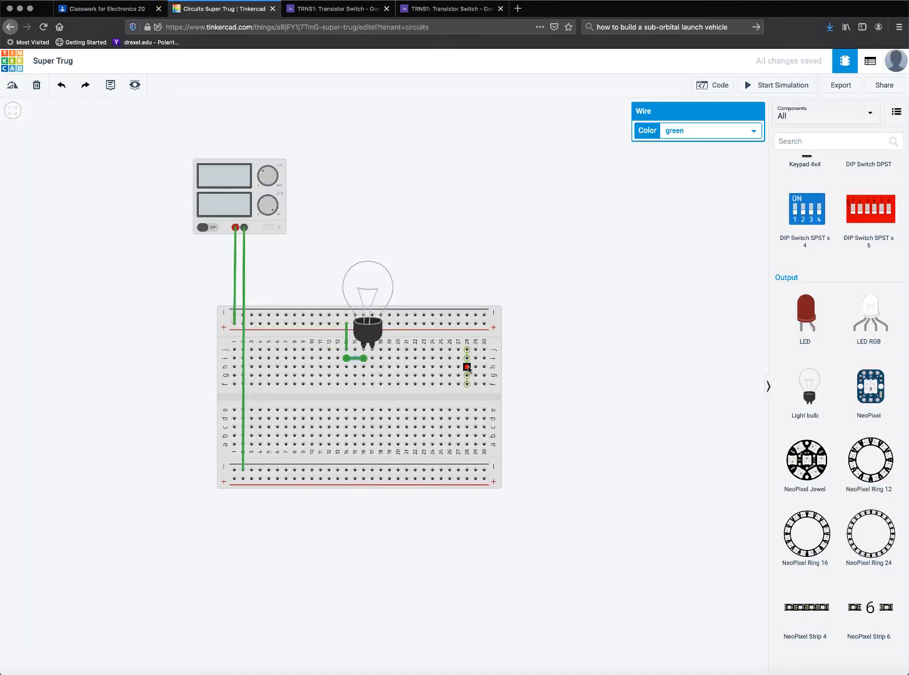
{"action": "scroll", "coordinate": [826, 371], "scroll_direction": "down", "scroll_amount": 10}
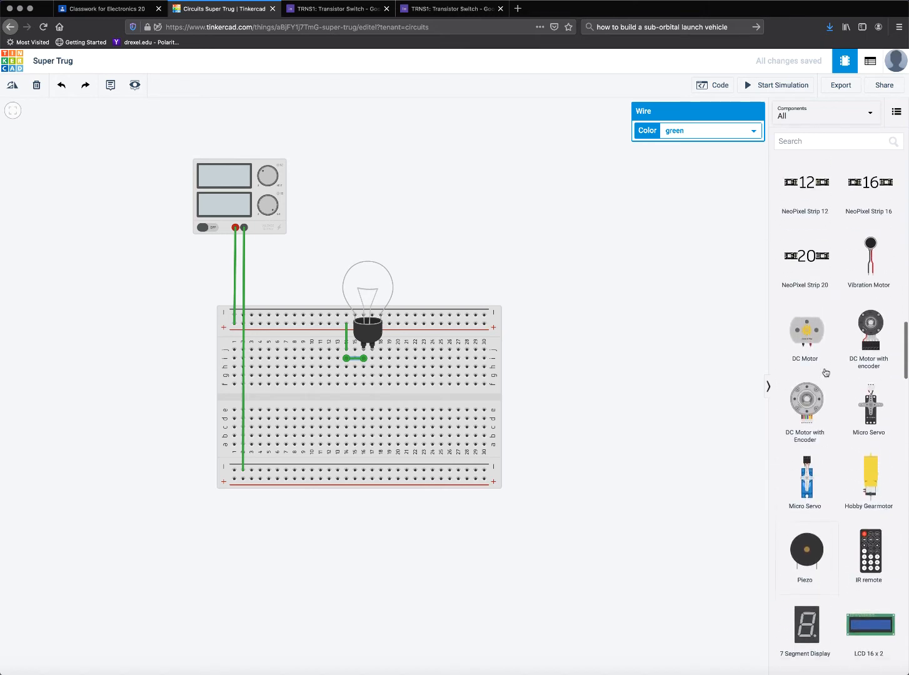
{"action": "scroll", "coordinate": [826, 374], "scroll_direction": "down", "scroll_amount": 15}
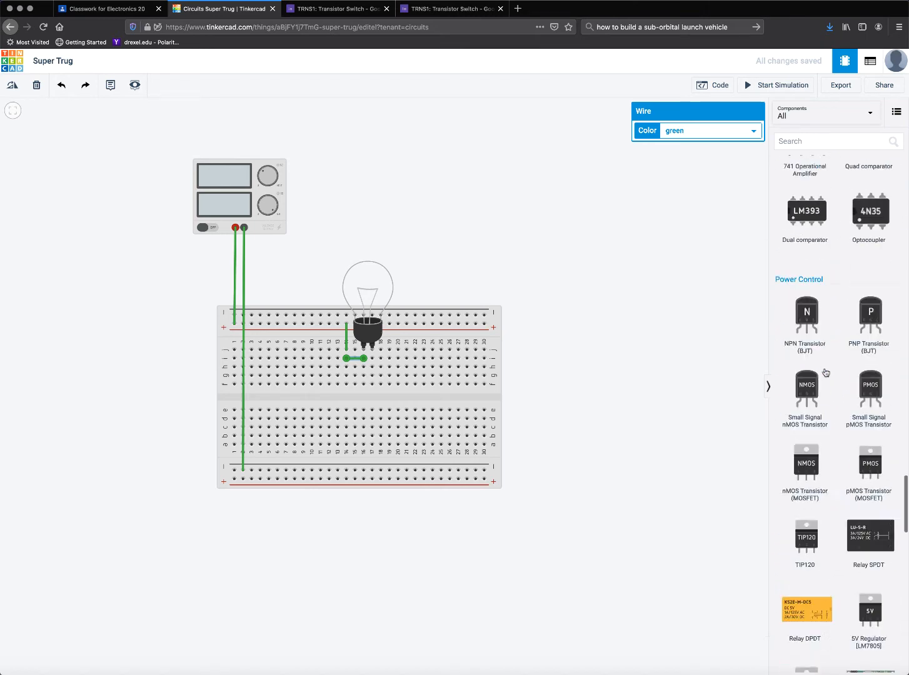
{"action": "scroll", "coordinate": [826, 373], "scroll_direction": "up", "scroll_amount": 6}
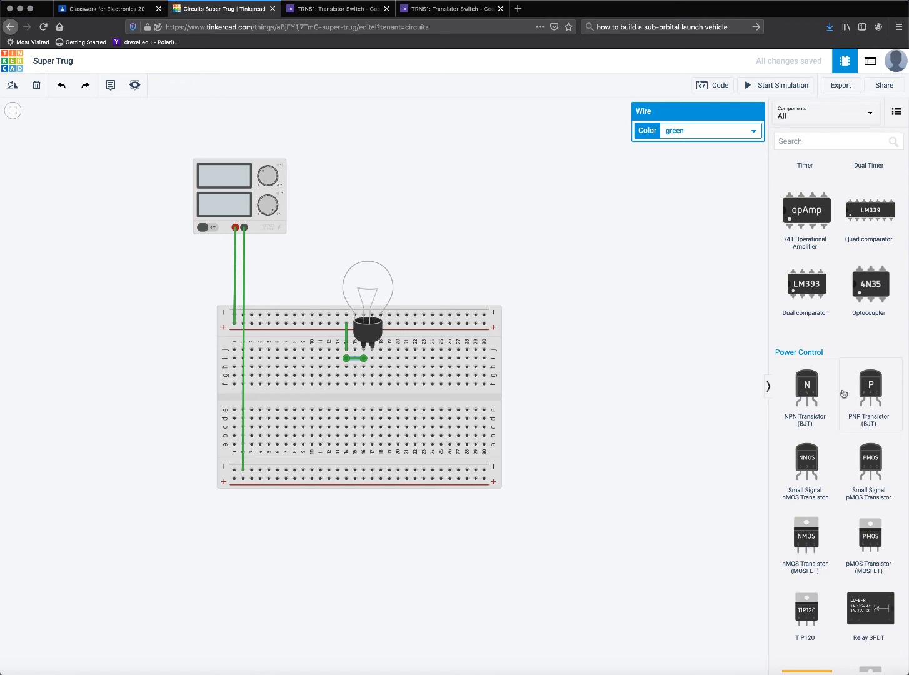
{"action": "left_click", "coordinate": [808, 385]}
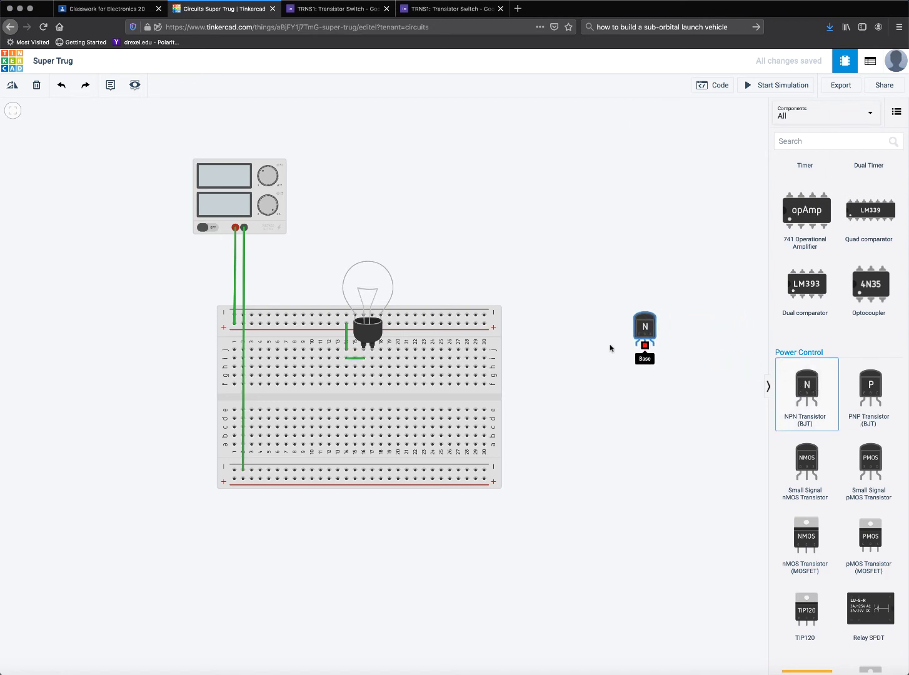
{"action": "left_click", "coordinate": [433, 351]}
{"action": "left_click_drag", "start_coordinate": [433, 350], "coordinate": [443, 347]}
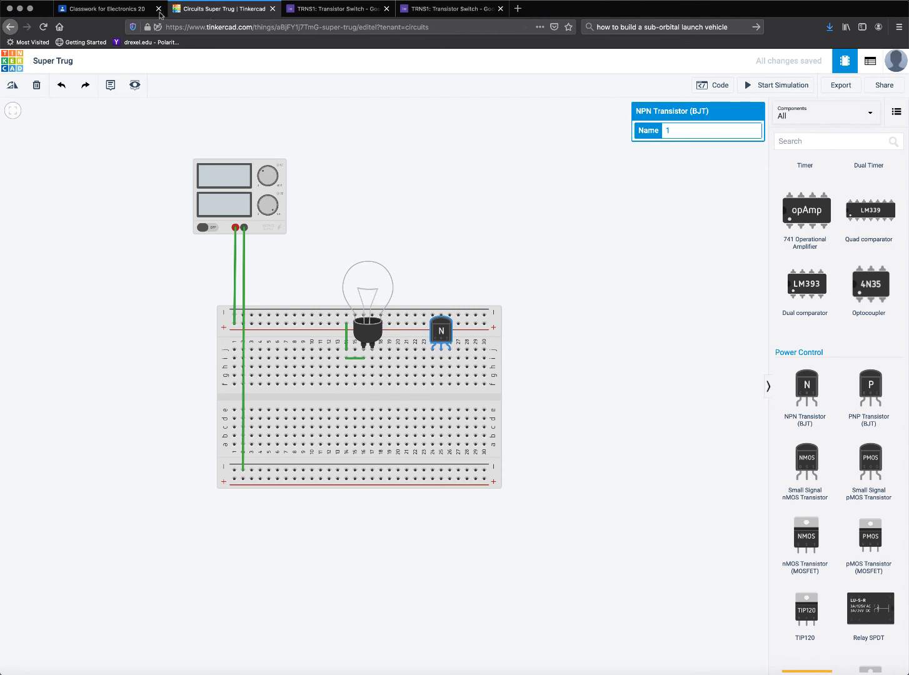
Consult the schematic and wire the lamp's second terminal at i17 to the transistor's collector at i24.
{"action": "left_click", "coordinate": [124, 11]}
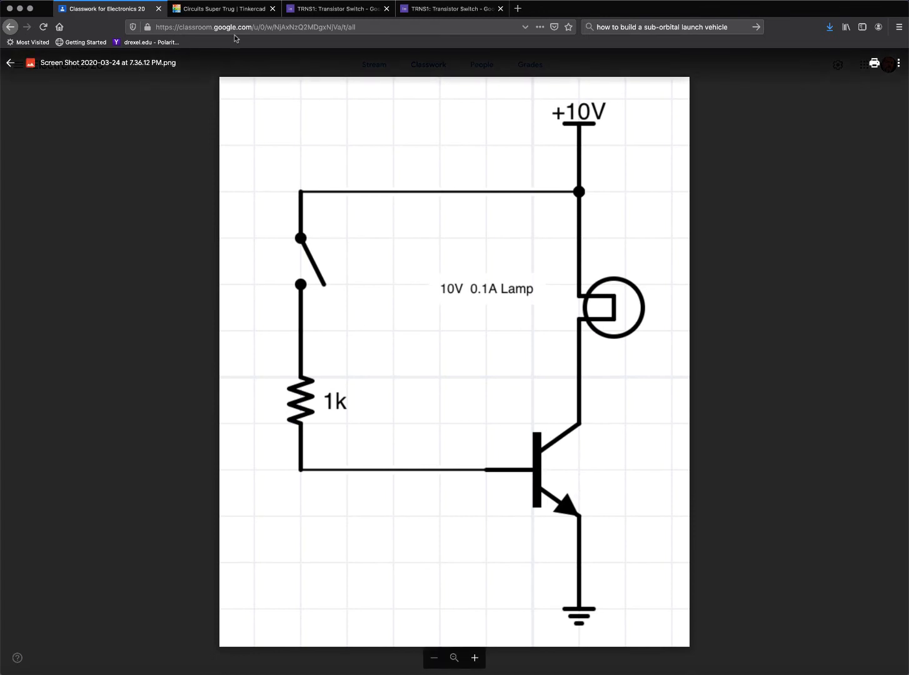
{"action": "left_click", "coordinate": [227, 8]}
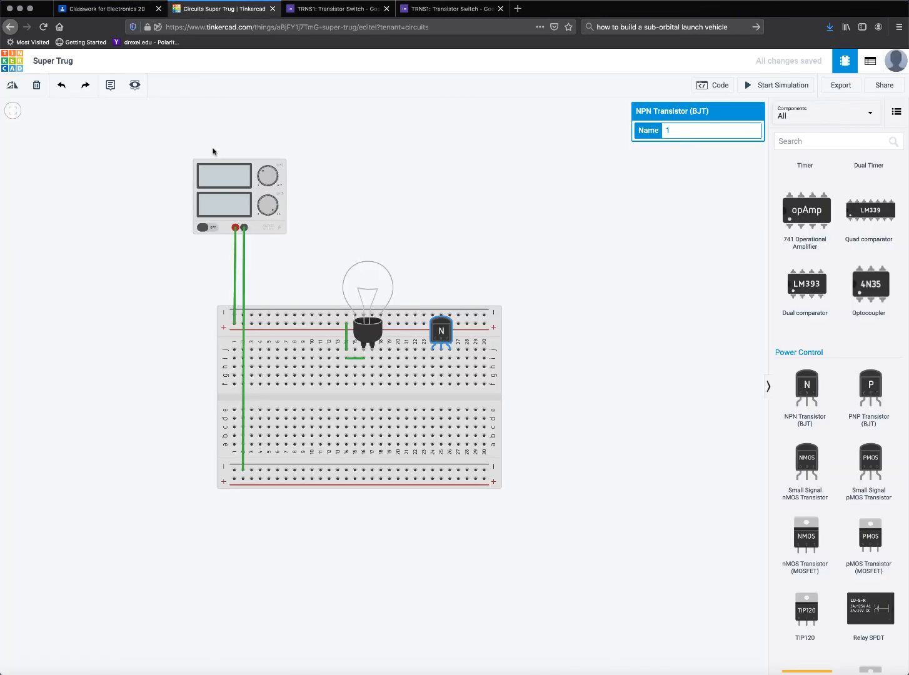
{"action": "left_click", "coordinate": [373, 358]}
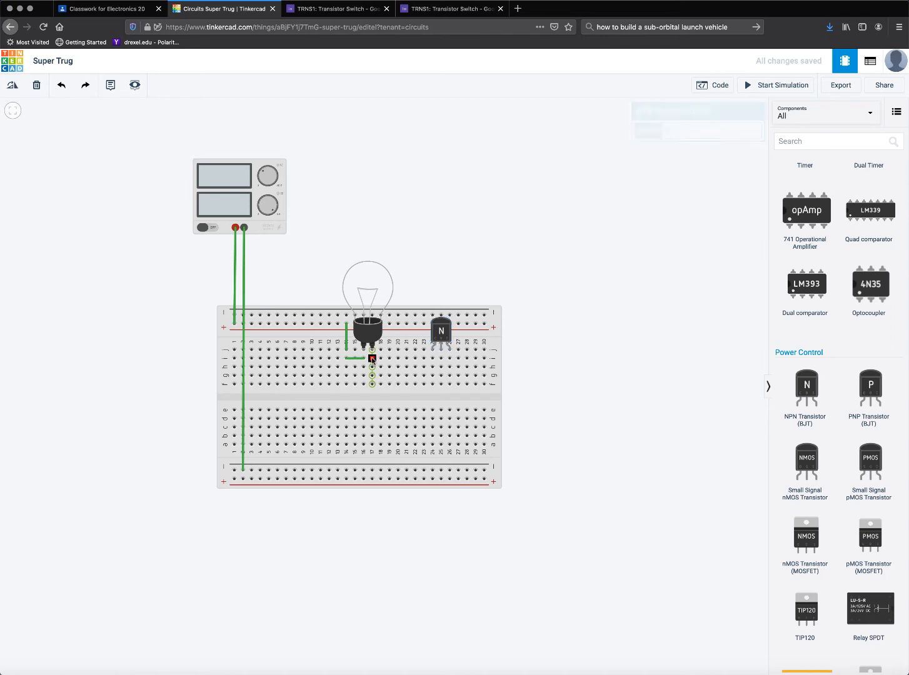
{"action": "left_click", "coordinate": [432, 358]}
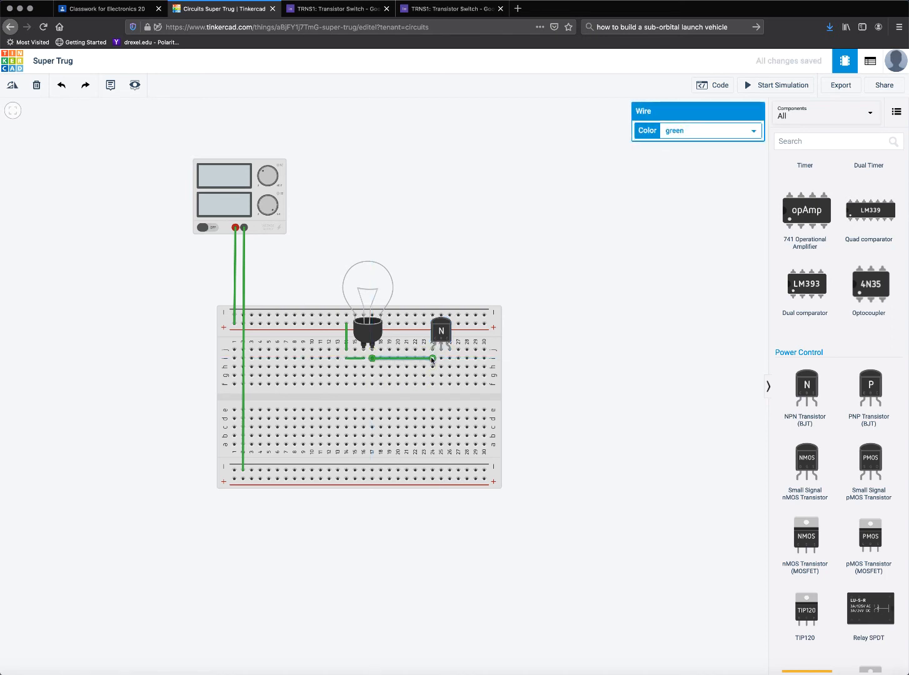
Check the emitter connection in the schematic and wire hole f26 to the lower negative rail at column 26.
{"action": "left_click", "coordinate": [94, 11]}
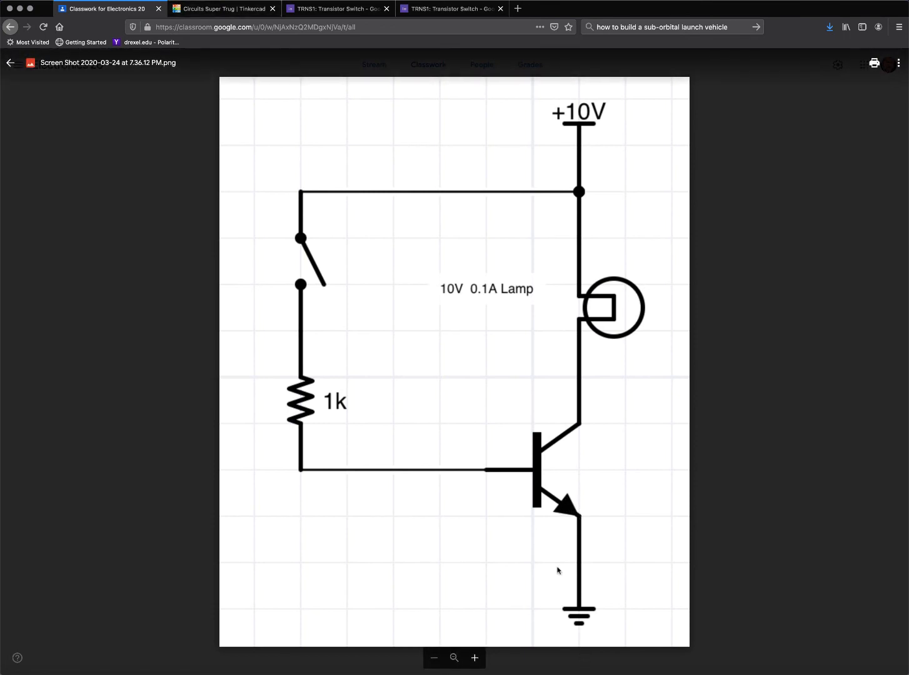
{"action": "left_click_drag", "start_coordinate": [558, 570], "coordinate": [242, 28]}
{"action": "left_click", "coordinate": [242, 13]}
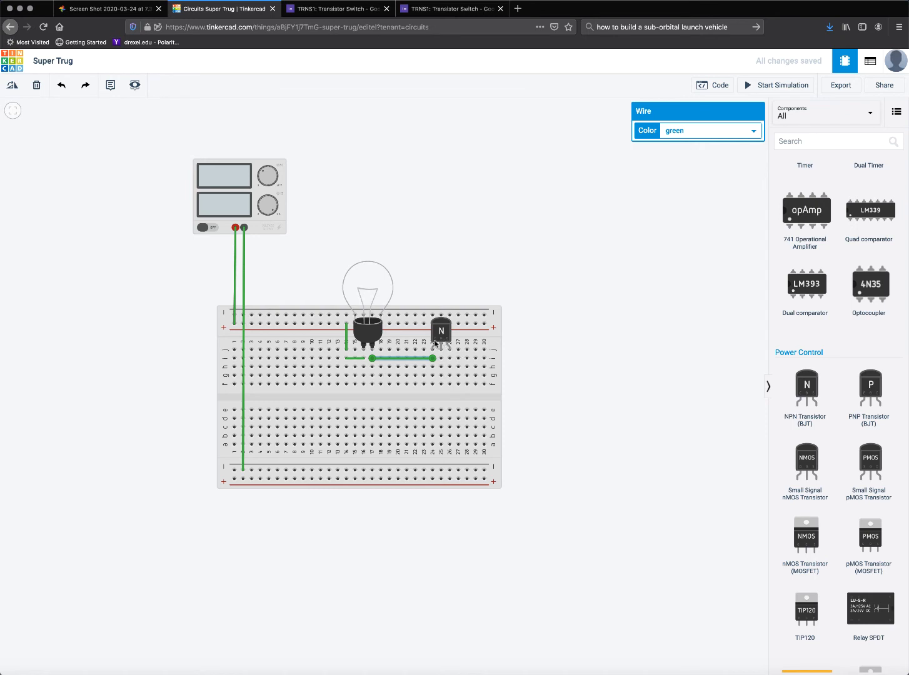
{"action": "left_click", "coordinate": [449, 384]}
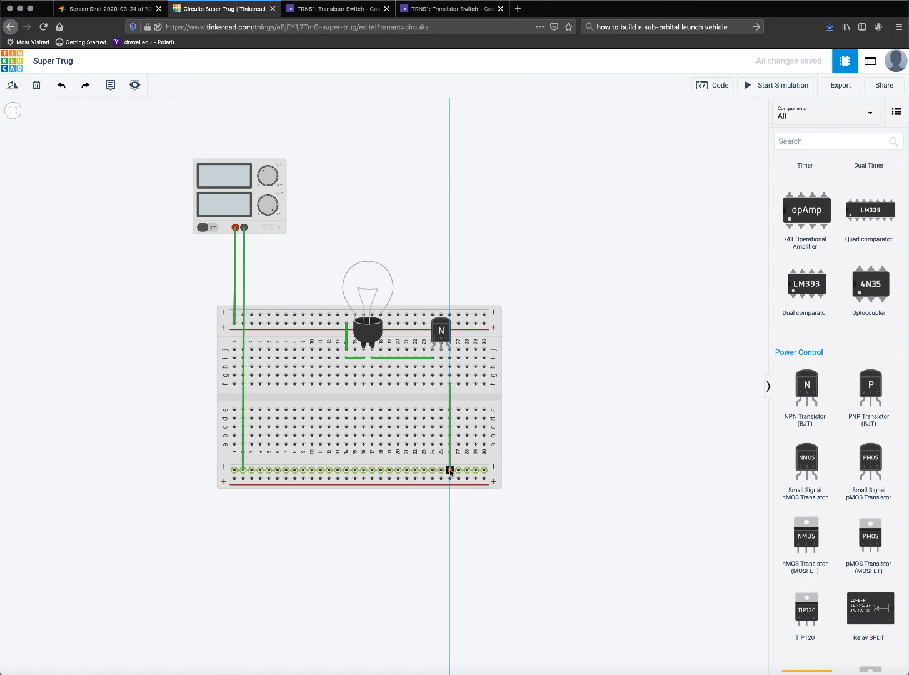
{"action": "left_click", "coordinate": [449, 470]}
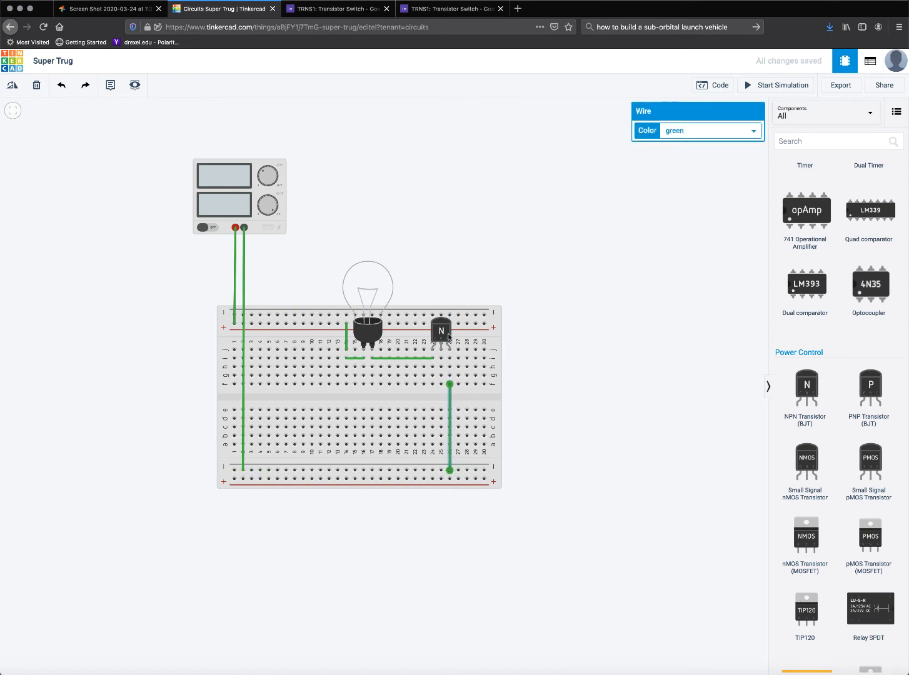
Review the schematic's switch branch and place a Pushbutton on the breadboard with its legs in columns 7 and 9, rows i and f.
{"action": "left_click", "coordinate": [126, 9]}
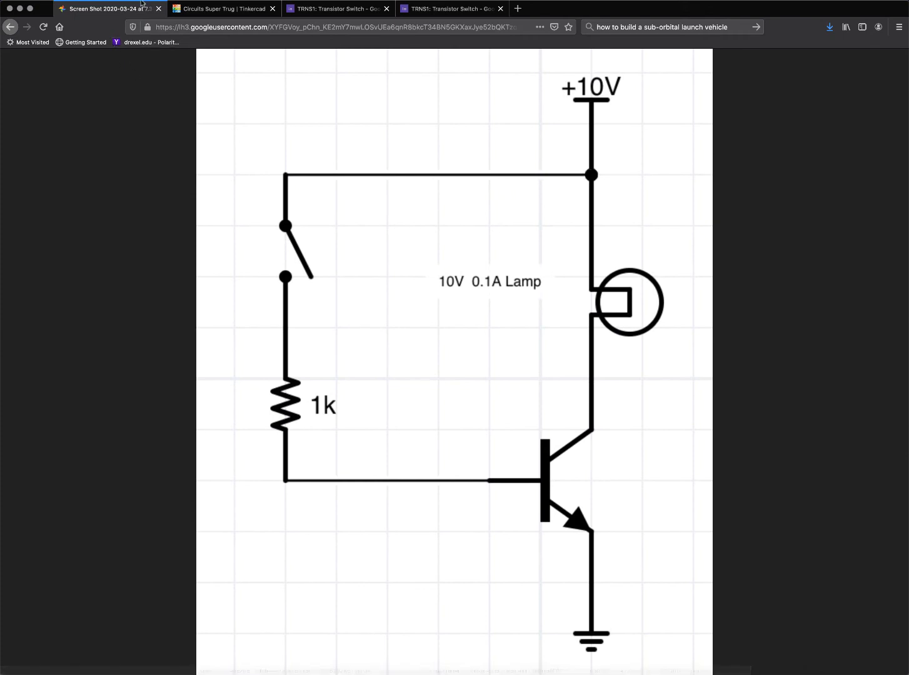
{"action": "left_click", "coordinate": [216, 10]}
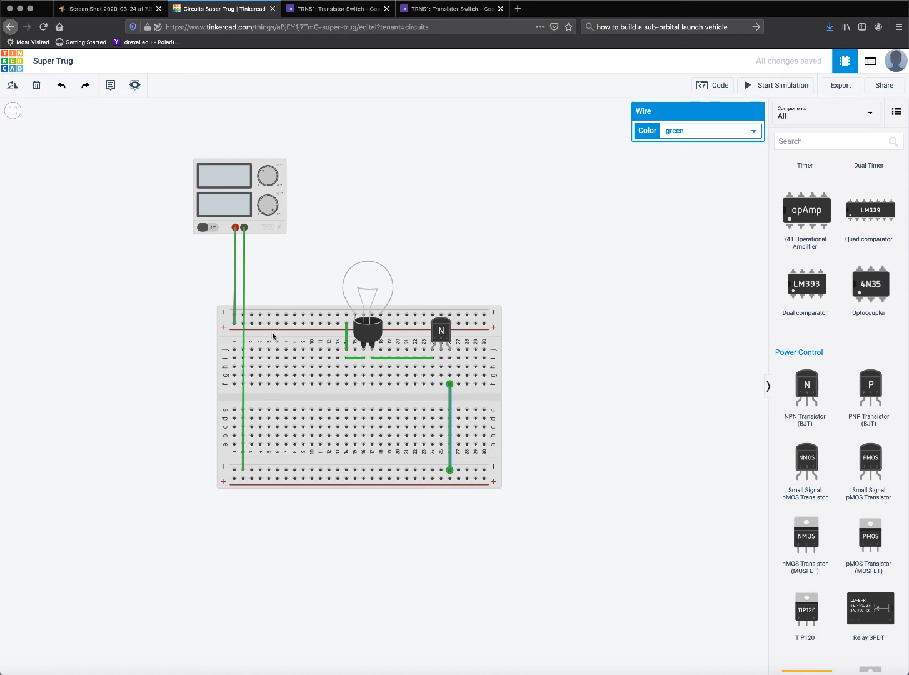
{"action": "scroll", "coordinate": [826, 238], "scroll_direction": "up", "scroll_amount": 10}
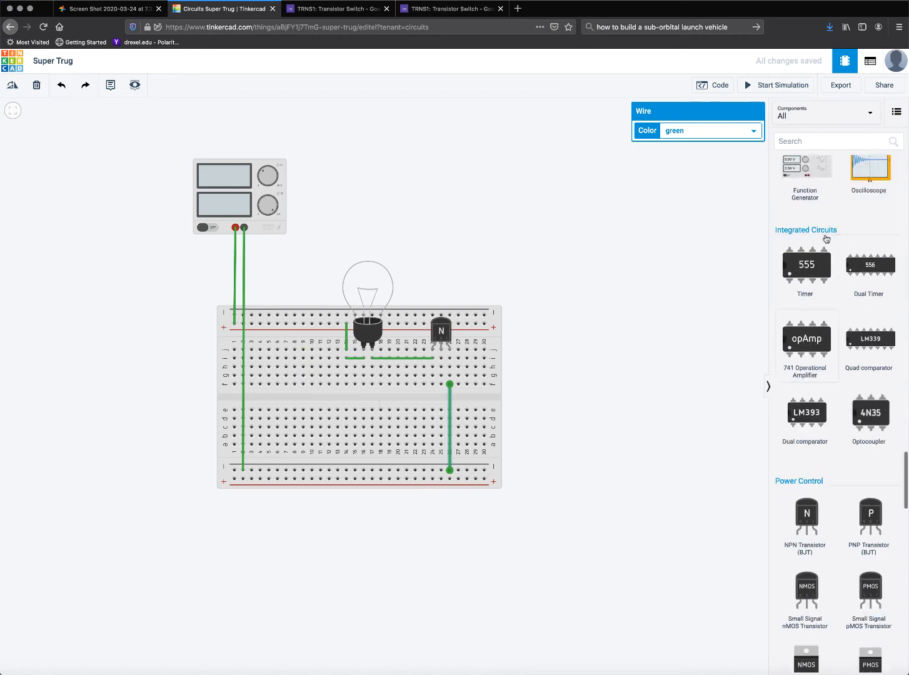
{"action": "scroll", "coordinate": [826, 235], "scroll_direction": "up", "scroll_amount": 10}
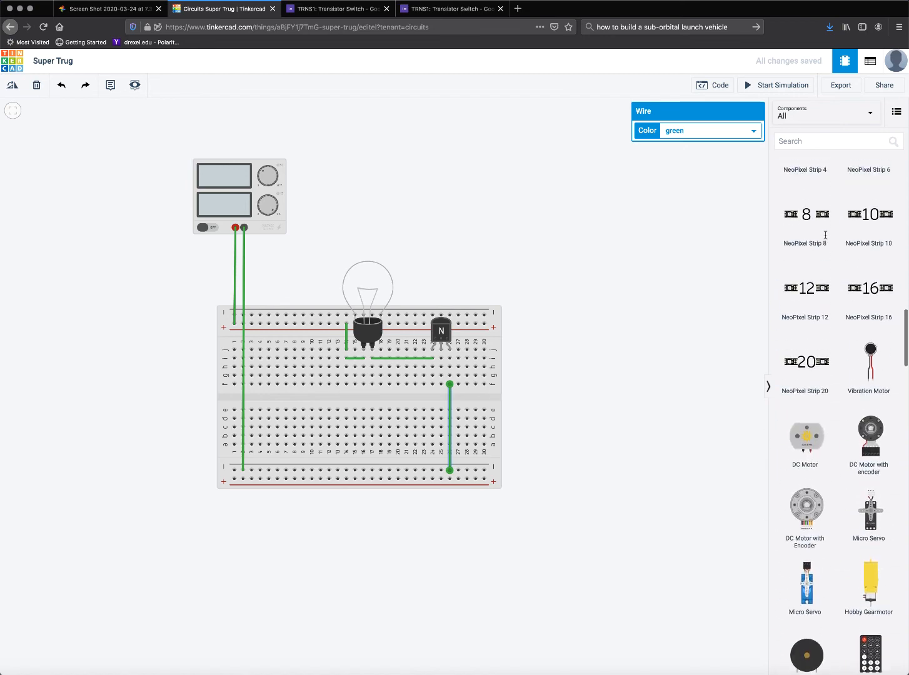
{"action": "scroll", "coordinate": [827, 239], "scroll_direction": "up", "scroll_amount": 1}
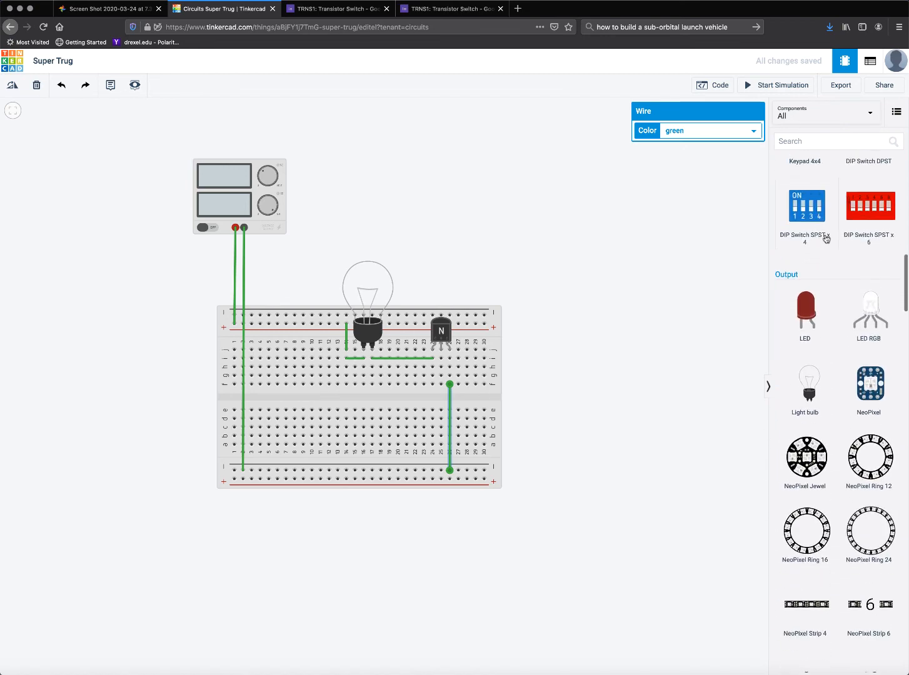
{"action": "scroll", "coordinate": [826, 238], "scroll_direction": "up", "scroll_amount": 10}
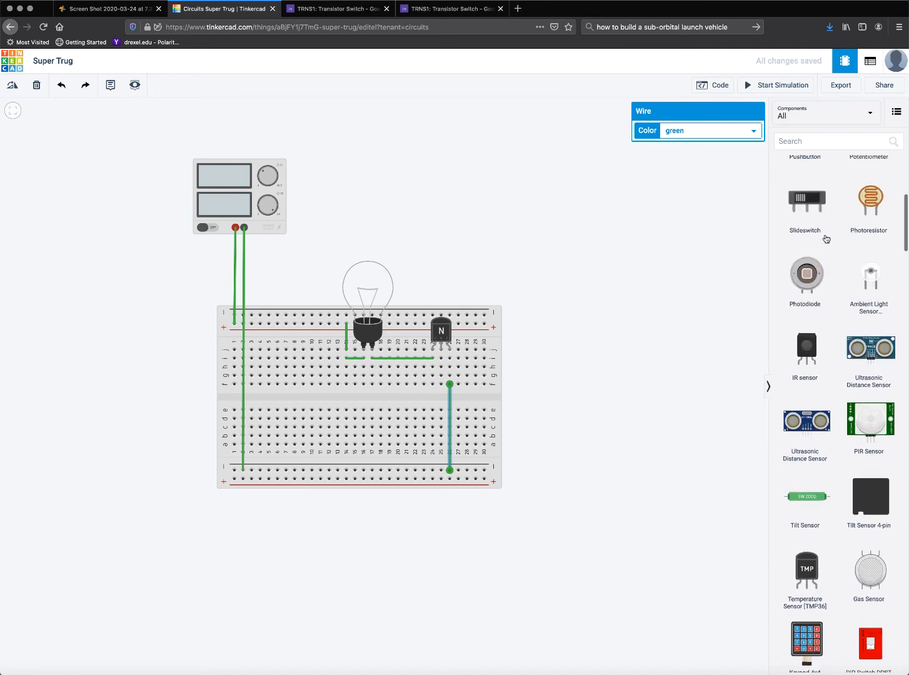
{"action": "scroll", "coordinate": [827, 238], "scroll_direction": "up", "scroll_amount": 5}
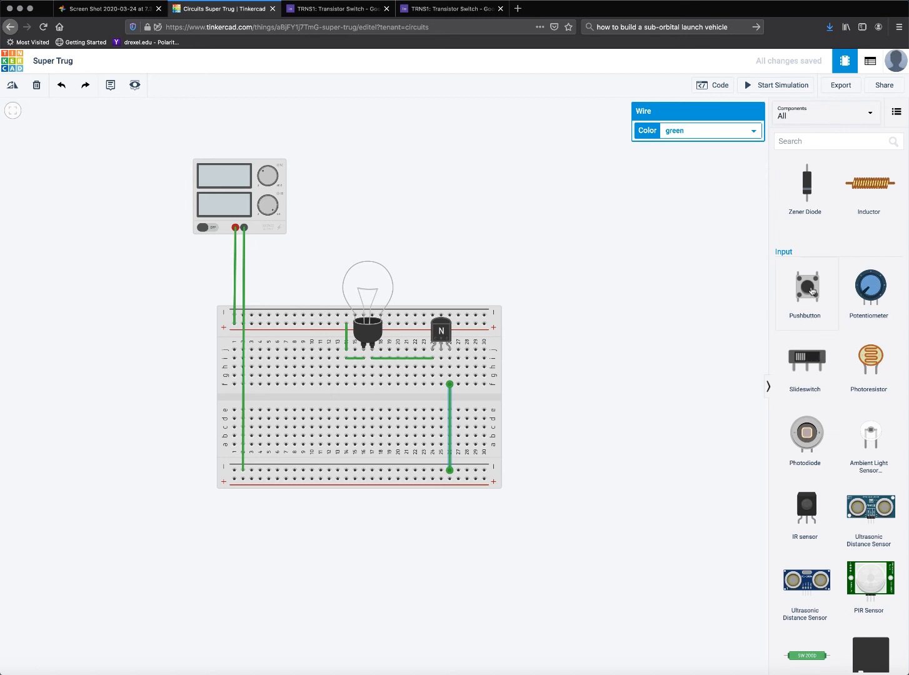
{"action": "left_click_drag", "start_coordinate": [813, 291], "coordinate": [294, 374]}
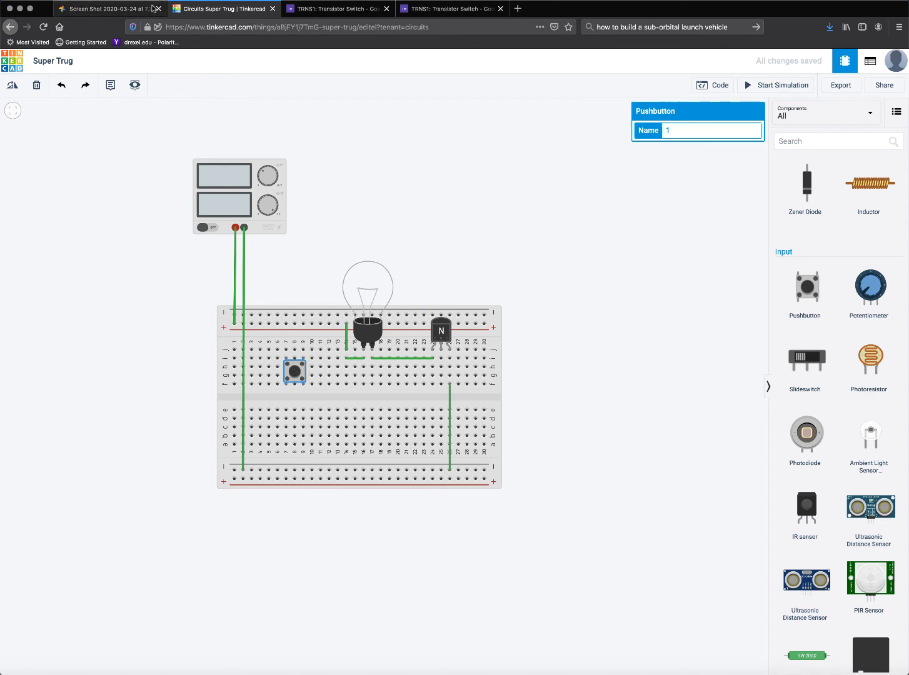
Check the switch's supply connection in the schematic and wire the upper positive rail at column 7 to hole j7.
{"action": "left_click", "coordinate": [126, 8]}
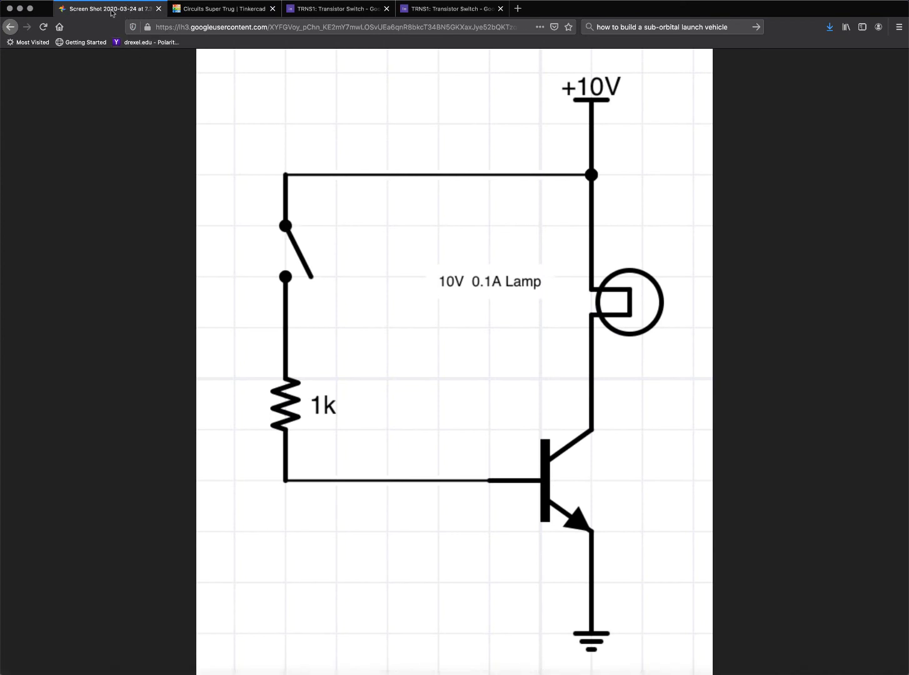
{"action": "left_click", "coordinate": [176, 10]}
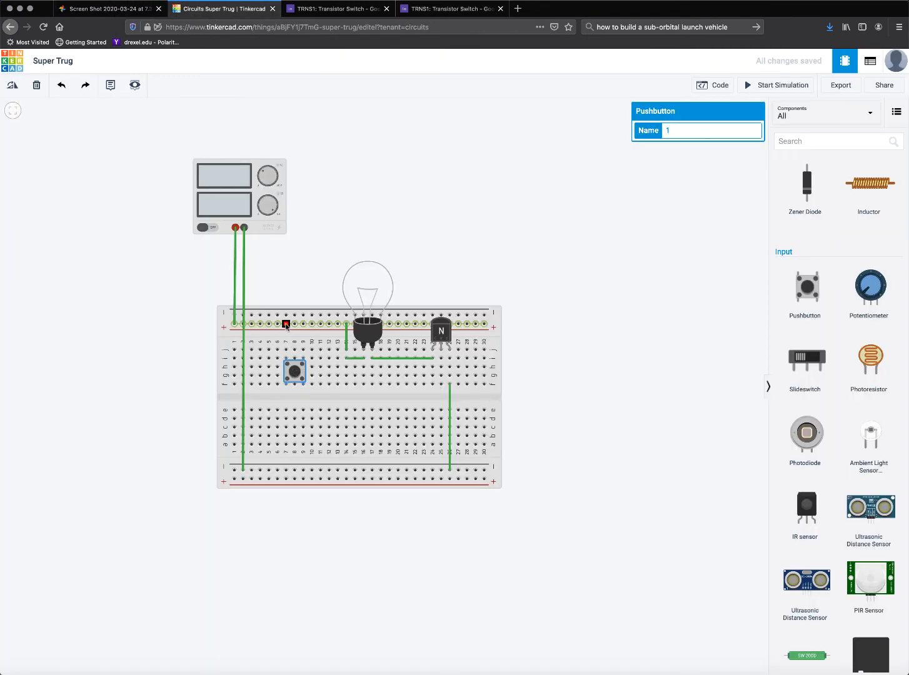
{"action": "left_click", "coordinate": [286, 325]}
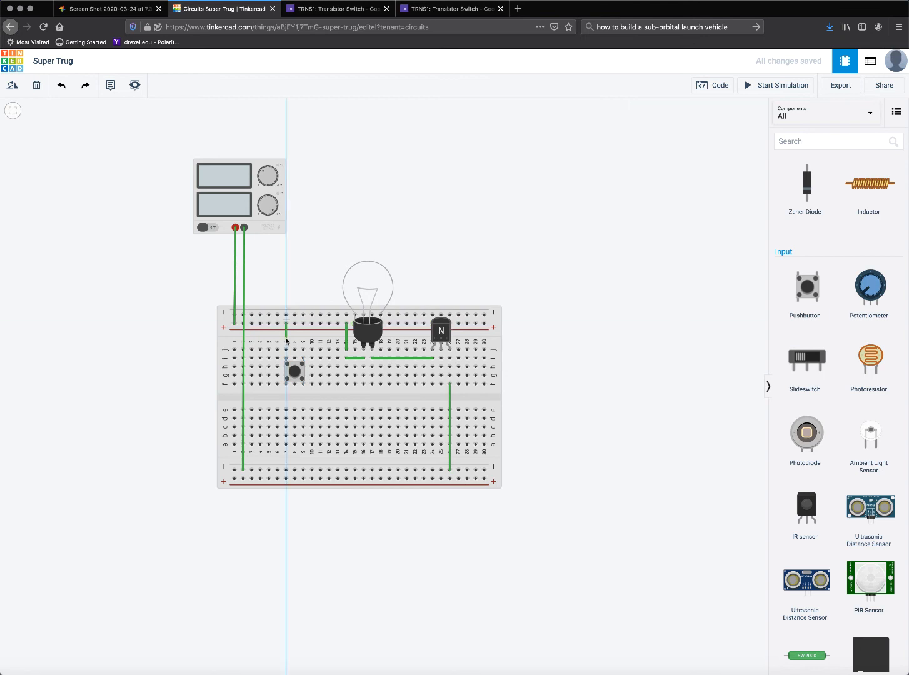
{"action": "left_click", "coordinate": [285, 351]}
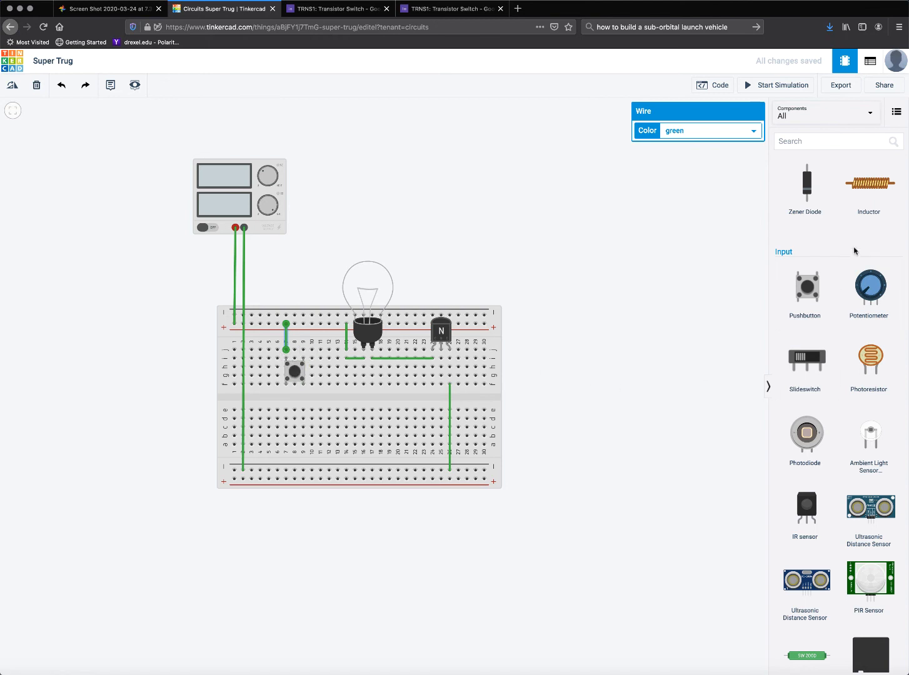
Add a 1 kΩ resistor, rotate it to horizontal and place it in row j with its leads in j9 and j13.
{"action": "scroll", "coordinate": [855, 251], "scroll_direction": "up", "scroll_amount": 5}
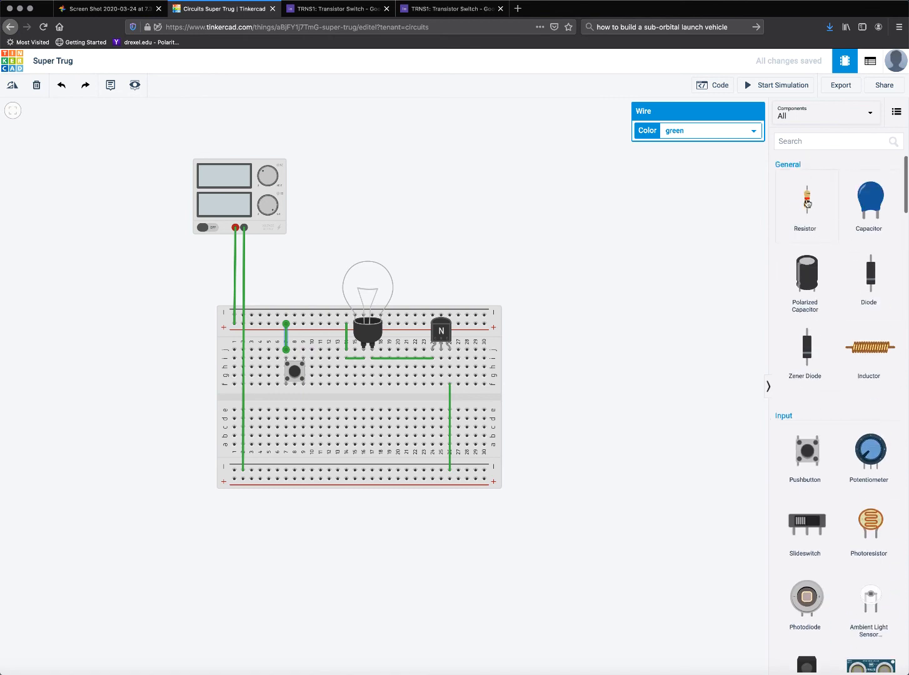
{"action": "left_click_drag", "start_coordinate": [807, 203], "coordinate": [364, 427]}
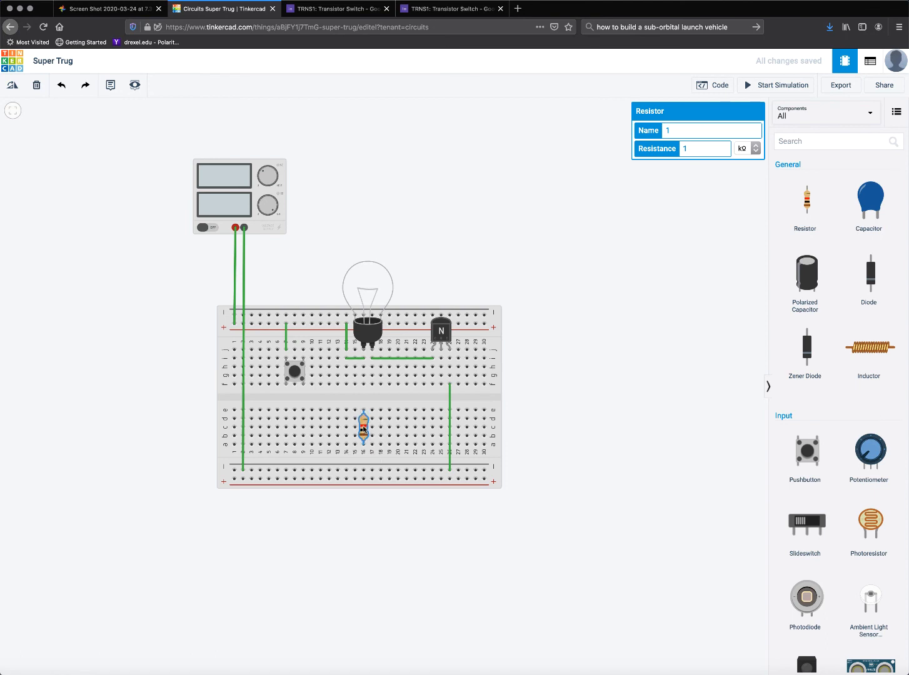
{"action": "left_click", "coordinate": [12, 89]}
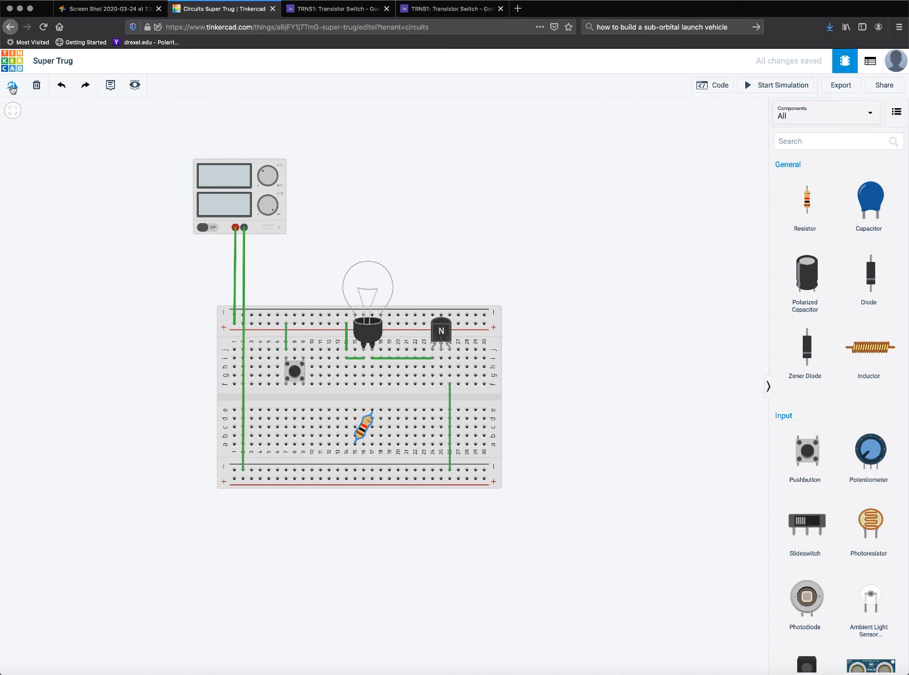
{"action": "left_click", "coordinate": [12, 89]}
{"action": "left_click", "coordinate": [12, 88]}
{"action": "left_click_drag", "start_coordinate": [362, 428], "coordinate": [318, 351]}
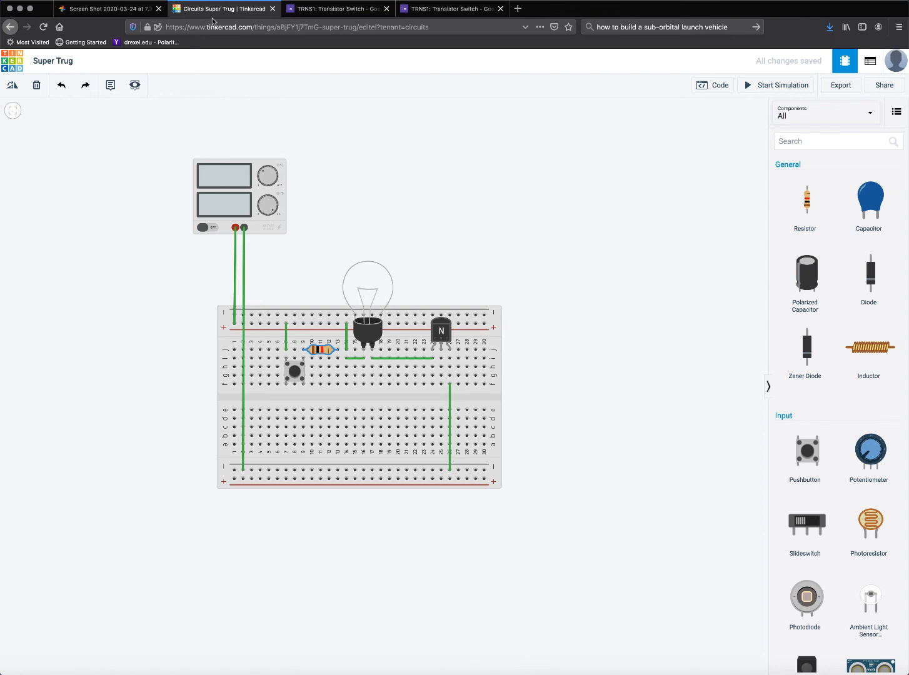
Check the base connection in the schematic and wire hole h13 at the resistor's free end to hole h25 under the transistor's base.
{"action": "left_click", "coordinate": [122, 9]}
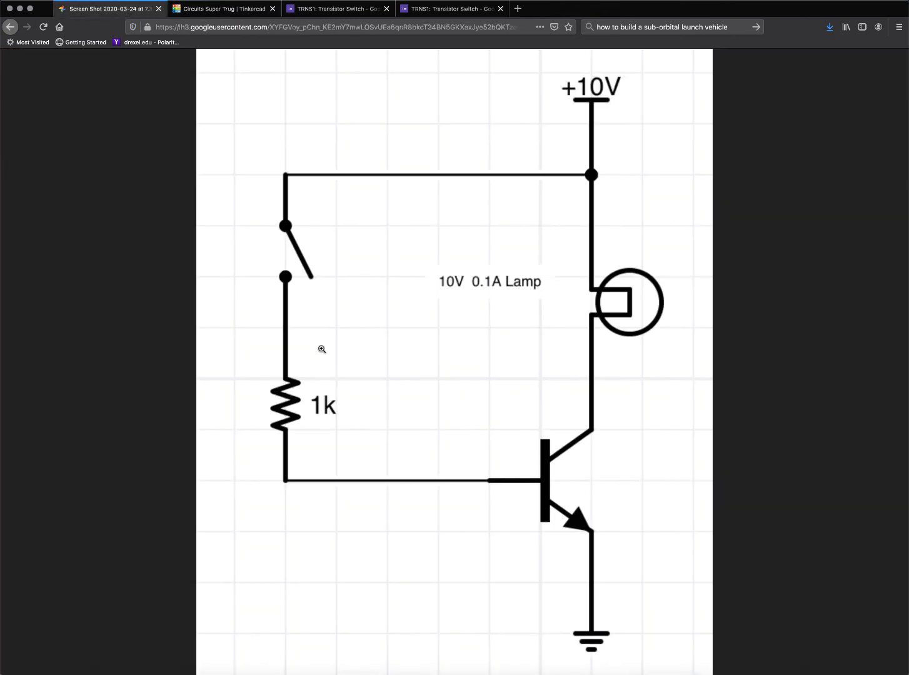
{"action": "left_click", "coordinate": [208, 15]}
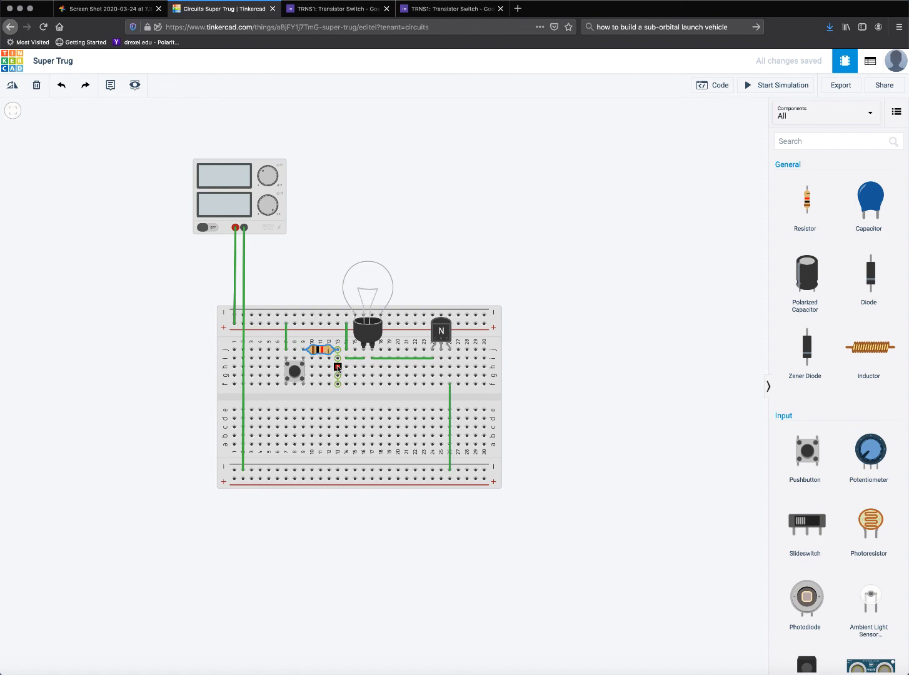
{"action": "left_click", "coordinate": [338, 368]}
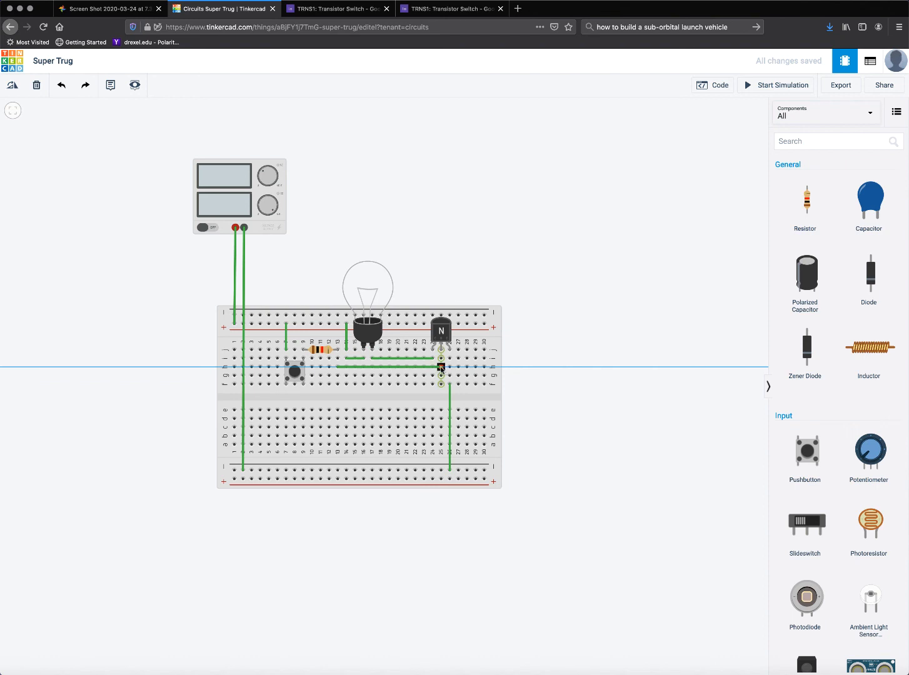
{"action": "left_click", "coordinate": [441, 368]}
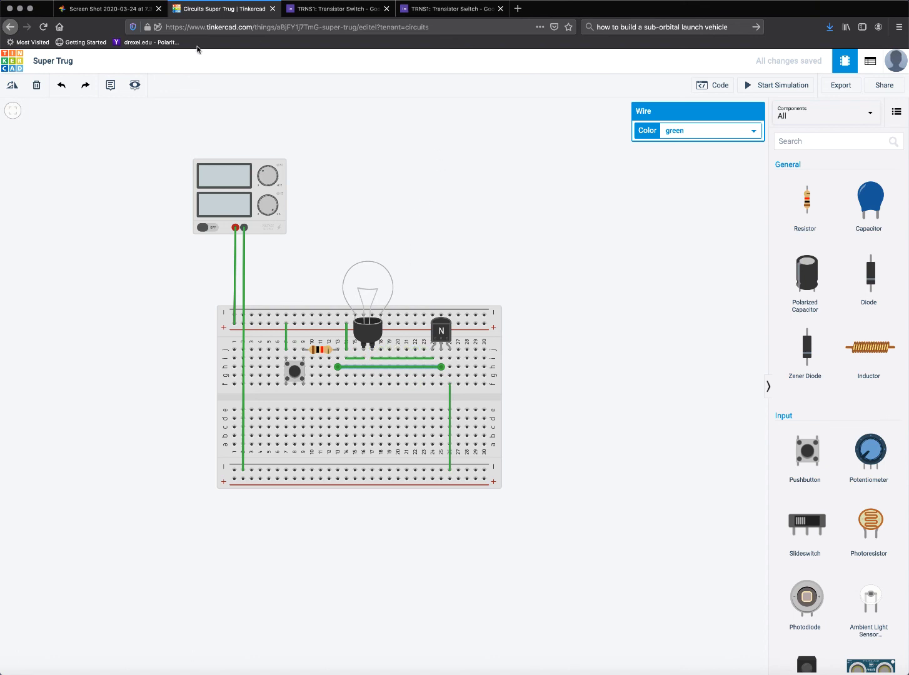
Compare the breadboard wiring with the schematic branch by branch and inspect the resistor's resistance setting.
{"action": "left_click", "coordinate": [134, 9]}
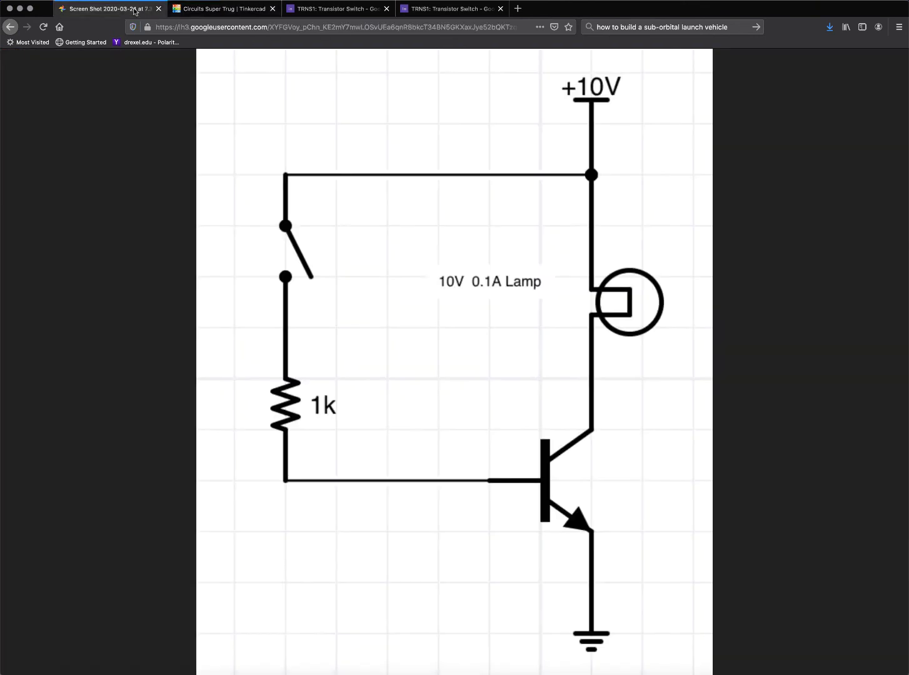
{"action": "left_click", "coordinate": [214, 11]}
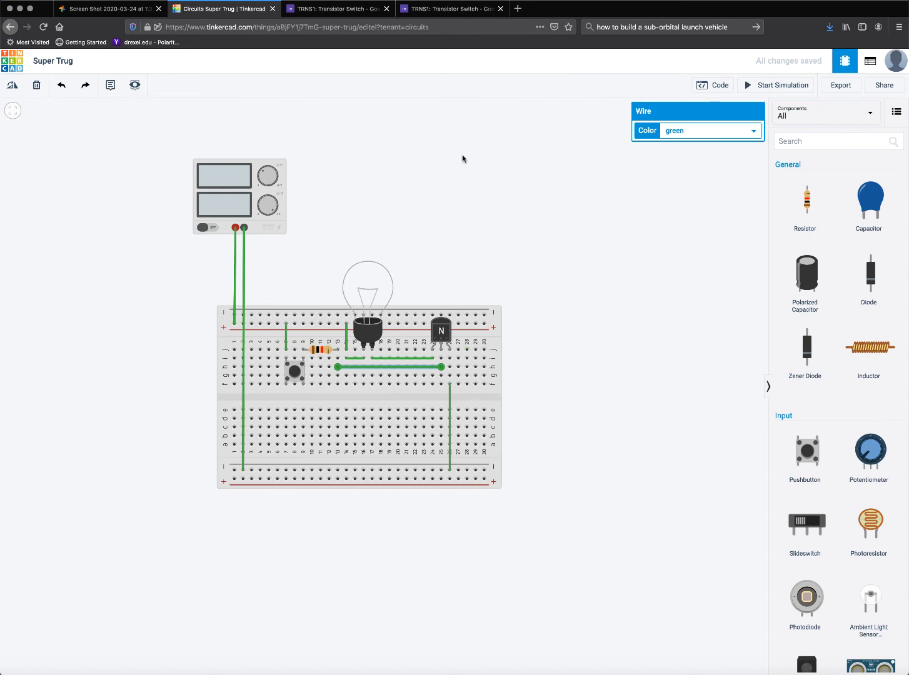
{"action": "left_click", "coordinate": [134, 9]}
{"action": "left_click", "coordinate": [230, 11]}
{"action": "left_click", "coordinate": [87, 9]}
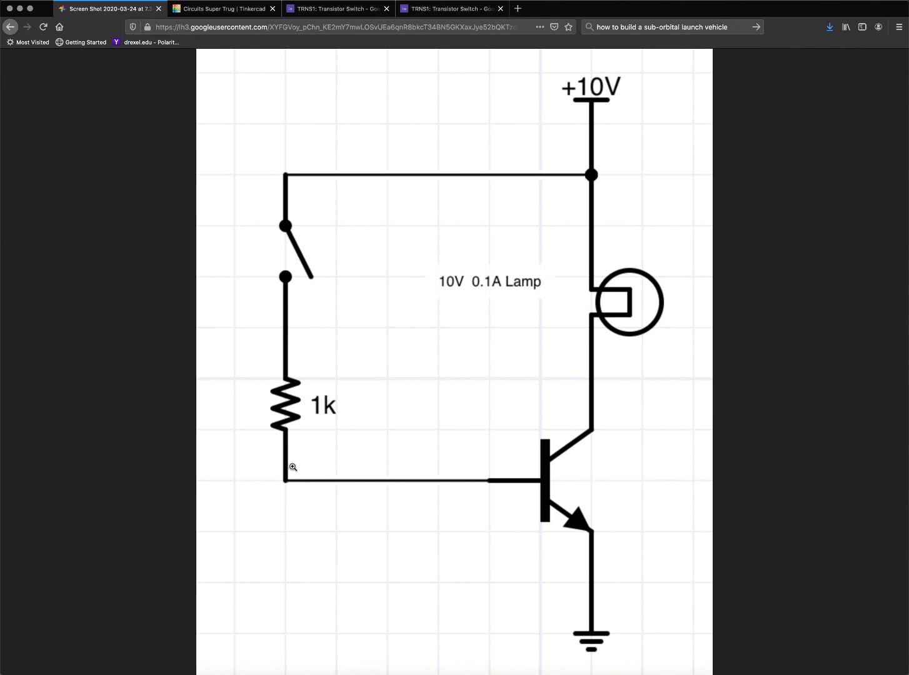
{"action": "left_click", "coordinate": [203, 8]}
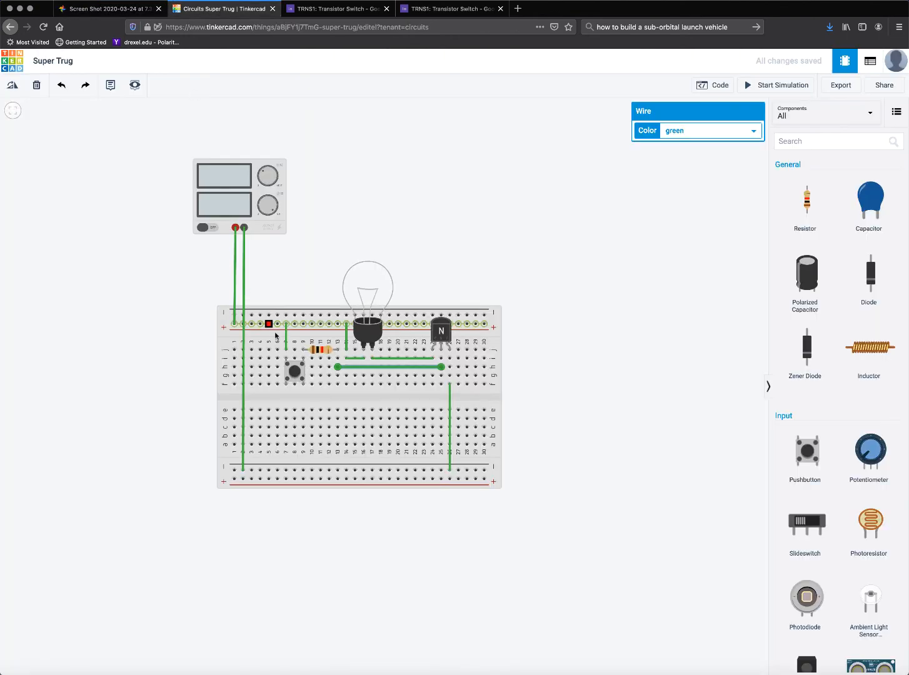
{"action": "left_click", "coordinate": [322, 352]}
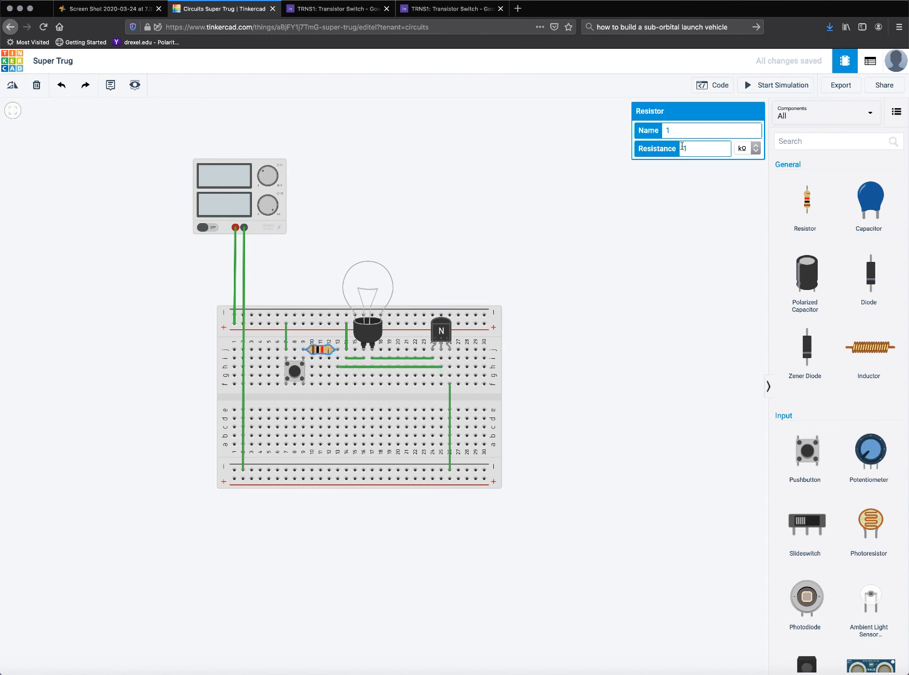
{"action": "left_click", "coordinate": [607, 371]}
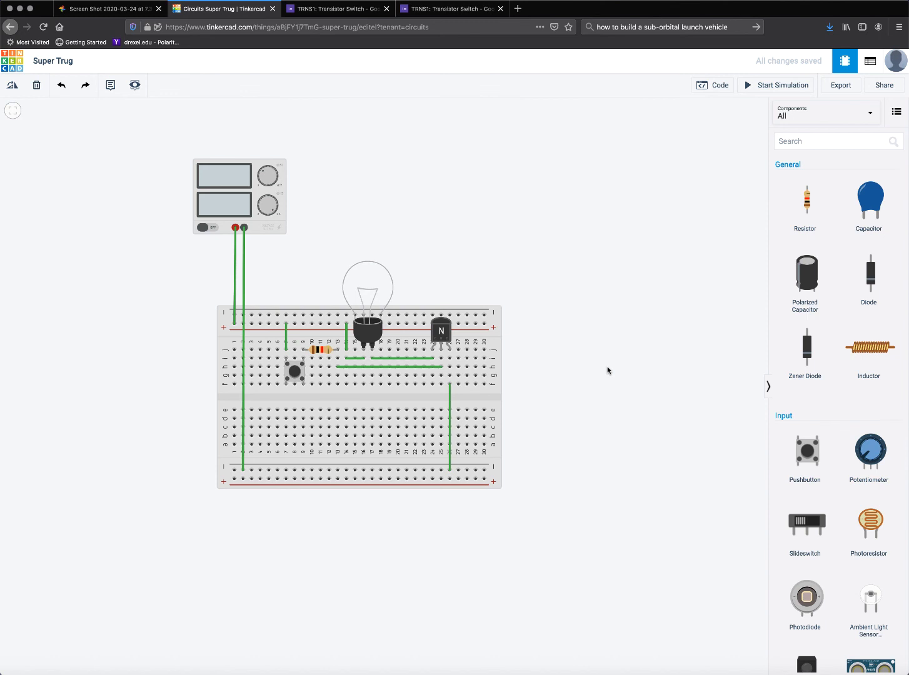
Start the simulation and operate the pushbutton several times to test how the light bulb responds.
{"action": "left_click", "coordinate": [767, 88]}
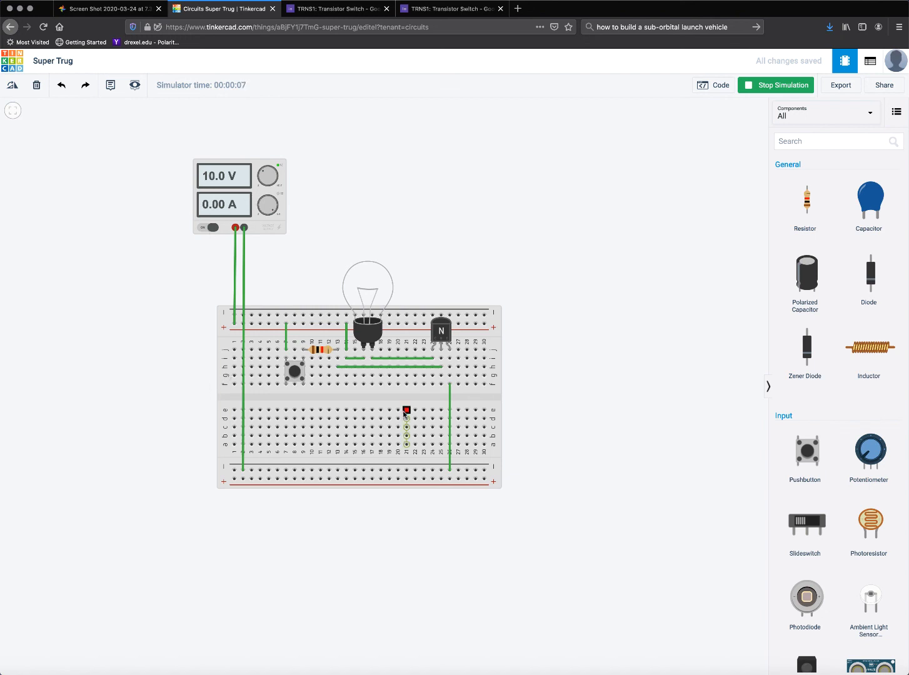
{"action": "left_click", "coordinate": [295, 374]}
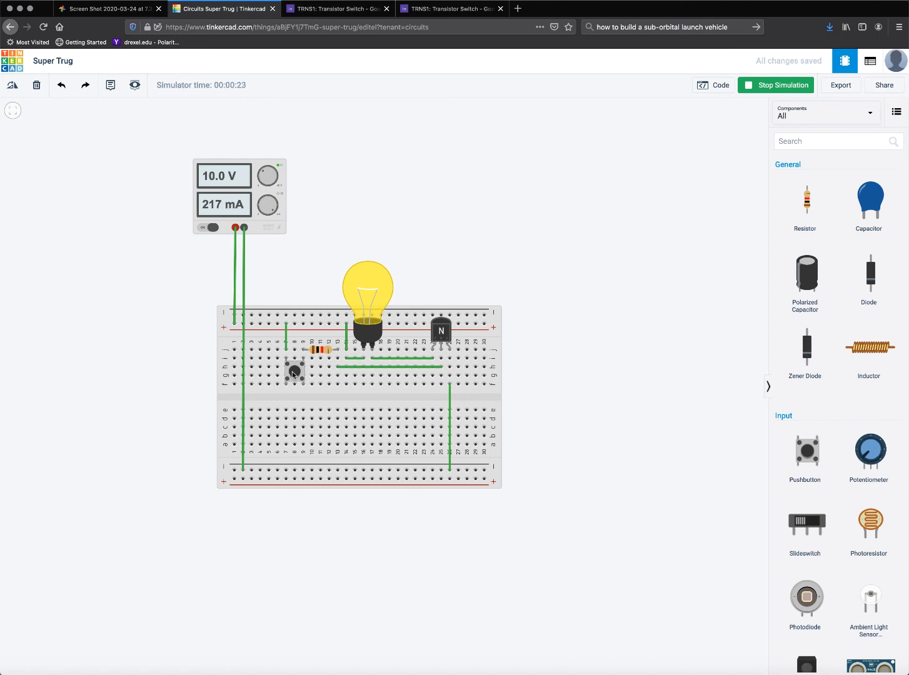
{"action": "left_click", "coordinate": [368, 338]}
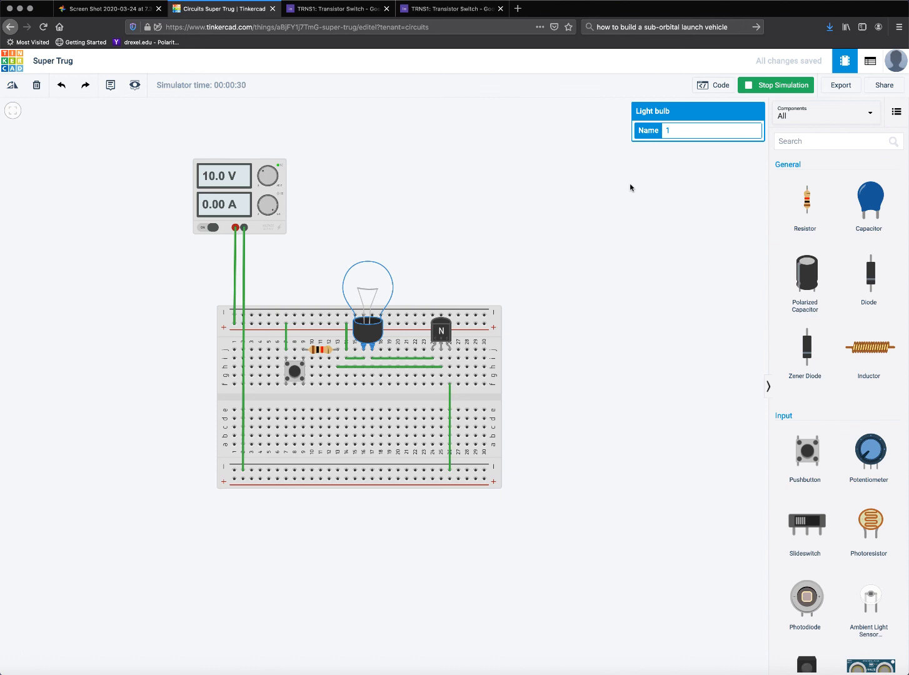
{"action": "left_click", "coordinate": [292, 374]}
{"action": "left_click", "coordinate": [292, 374]}
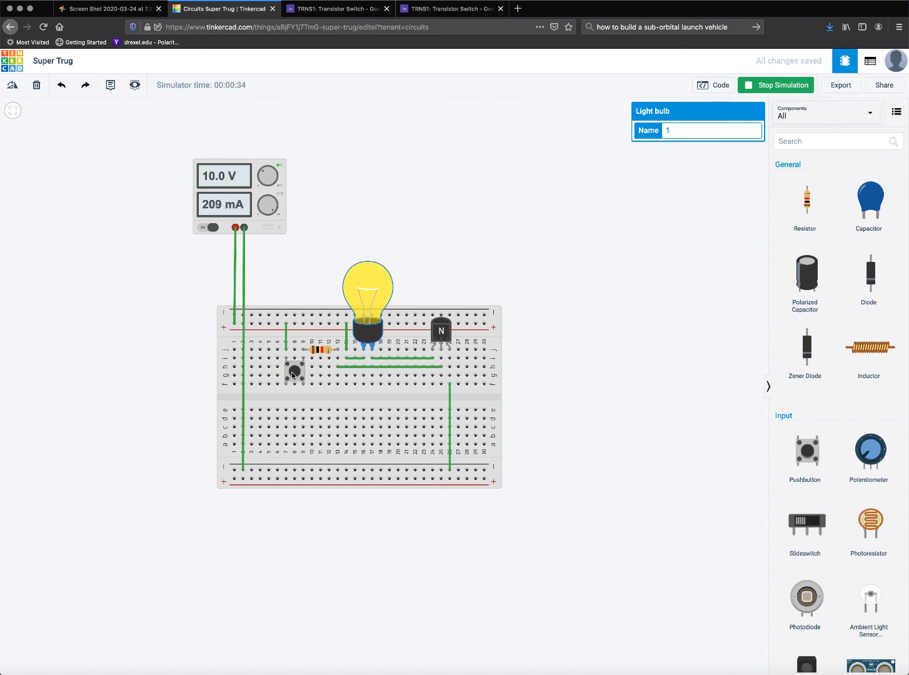
{"action": "left_click", "coordinate": [293, 374]}
{"action": "left_click", "coordinate": [293, 374]}
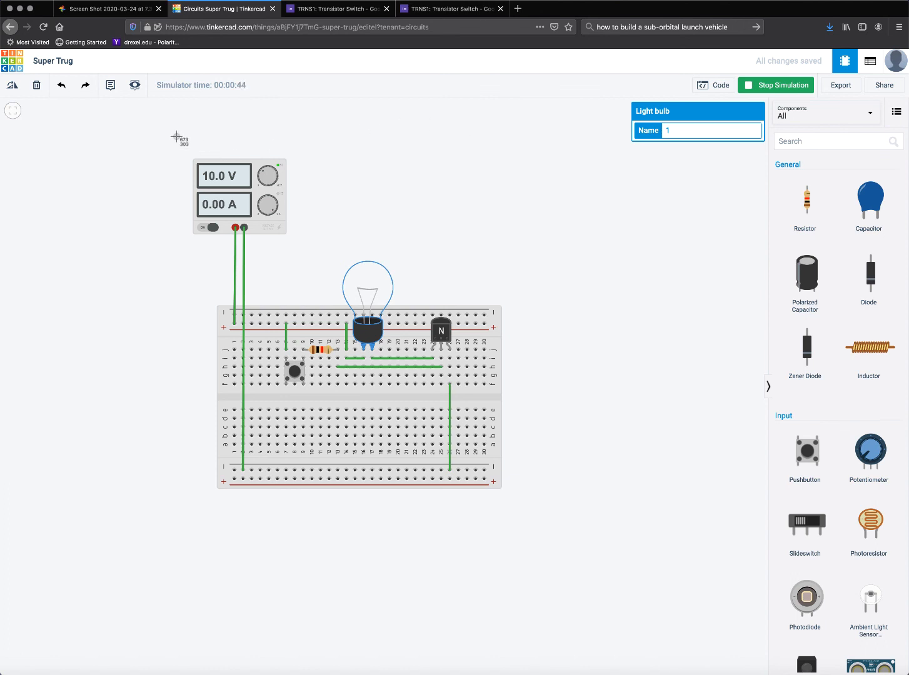
Capture a screenshot of the power supply and complete breadboard circuit, and expand the TRNS1: Transistor Switch assignment in Google Classroom.
{"action": "left_click_drag", "start_coordinate": [177, 136], "coordinate": [562, 536]}
{"action": "left_click", "coordinate": [122, 11]}
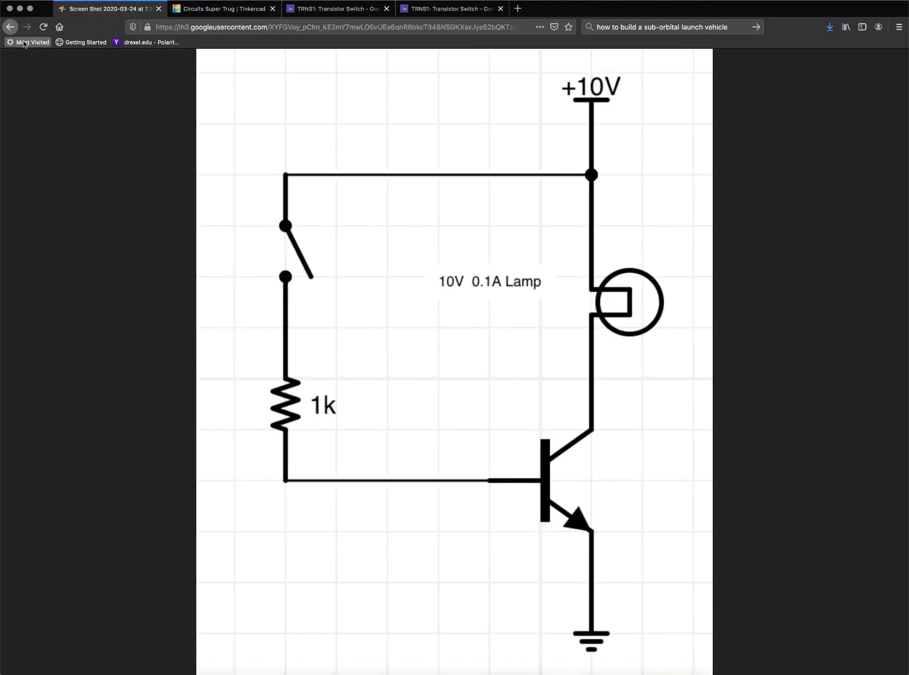
{"action": "left_click", "coordinate": [10, 27]}
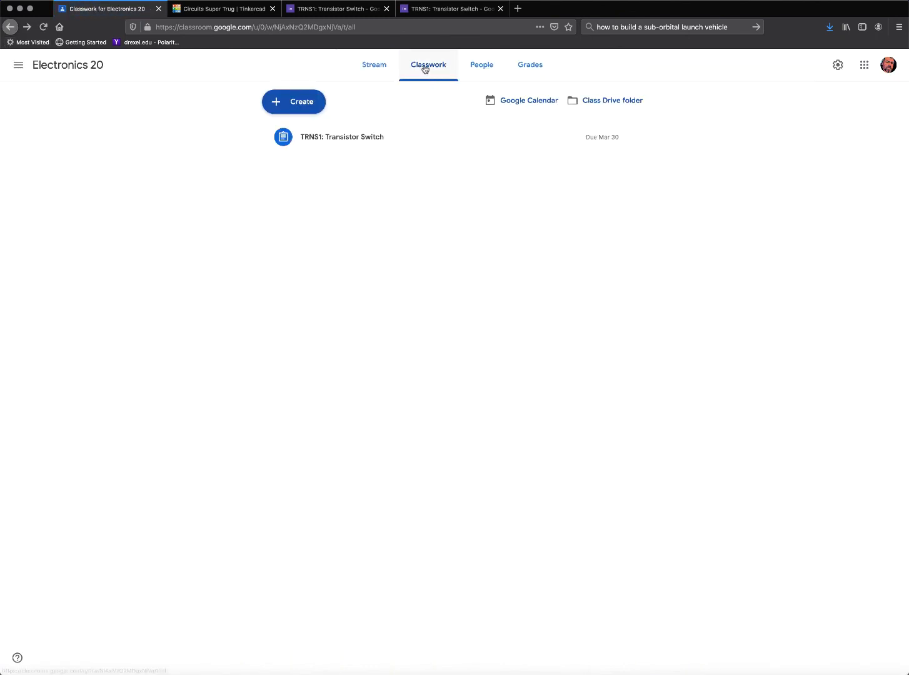
{"action": "left_click", "coordinate": [367, 138]}
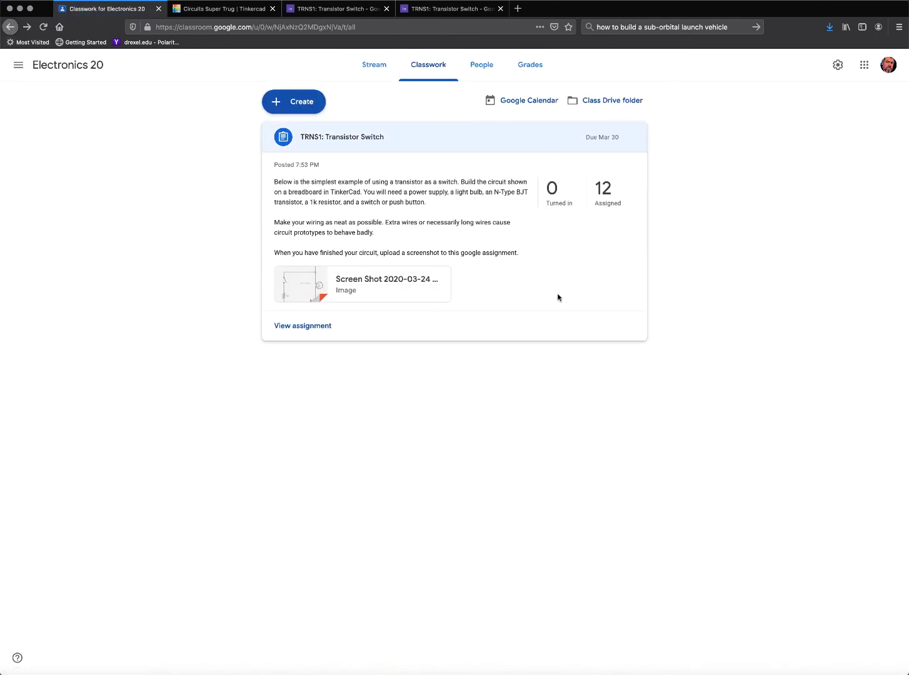